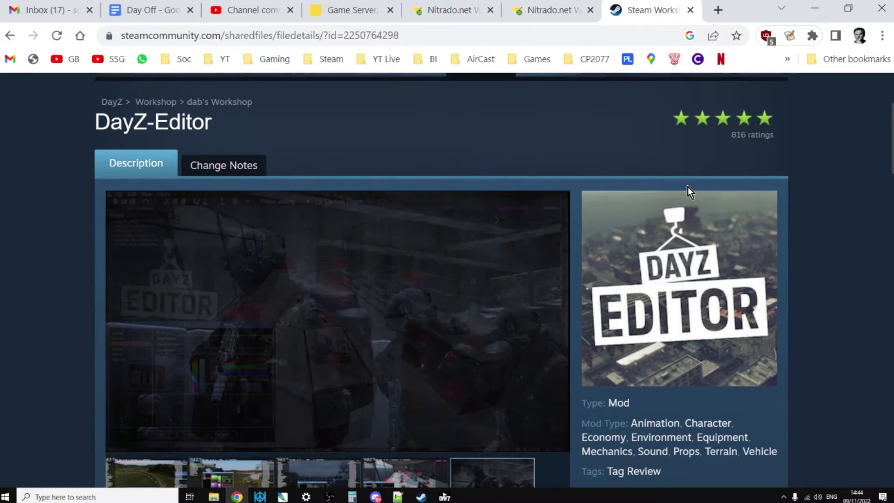
Leave the DayZ-Editor Workshop page for the Nitrado server's file browser.
{"action": "left_click", "coordinate": [434, 11]}
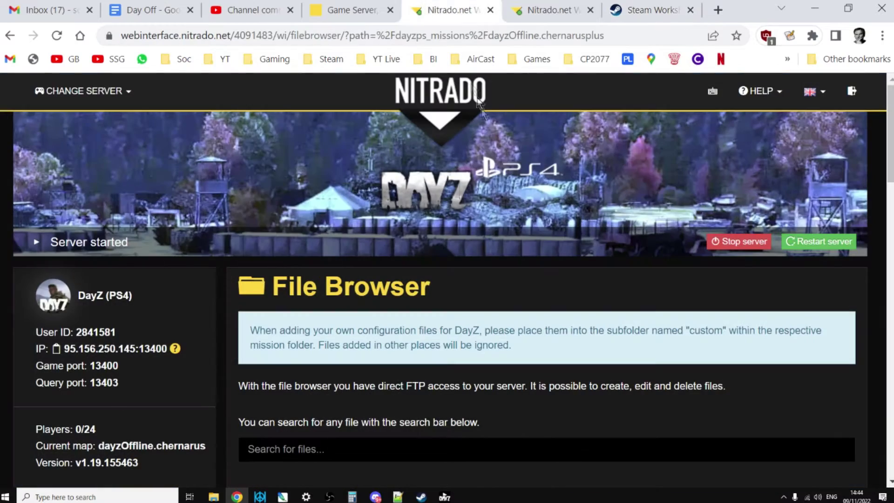
{"action": "scroll", "coordinate": [511, 181], "scroll_direction": "down", "scroll_amount": 2}
{"action": "scroll", "coordinate": [511, 183], "scroll_direction": "down", "scroll_amount": 4}
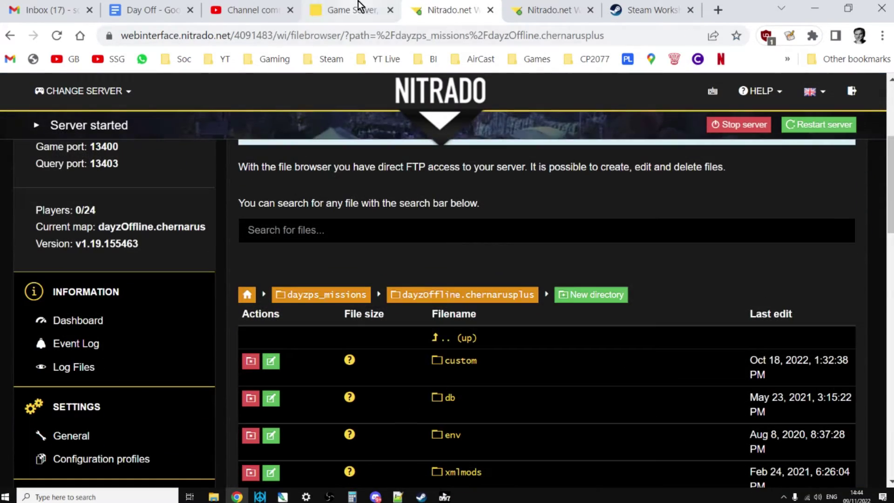
{"action": "left_click", "coordinate": [359, 7]}
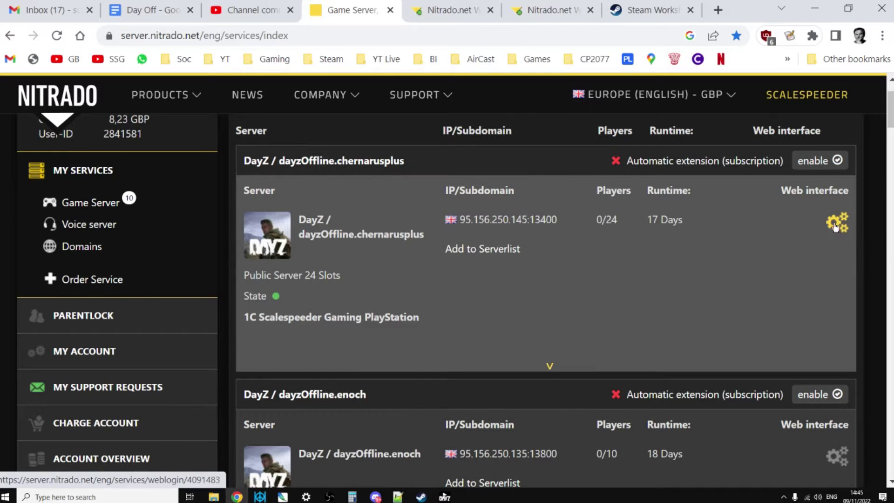
{"action": "left_click", "coordinate": [447, 8]}
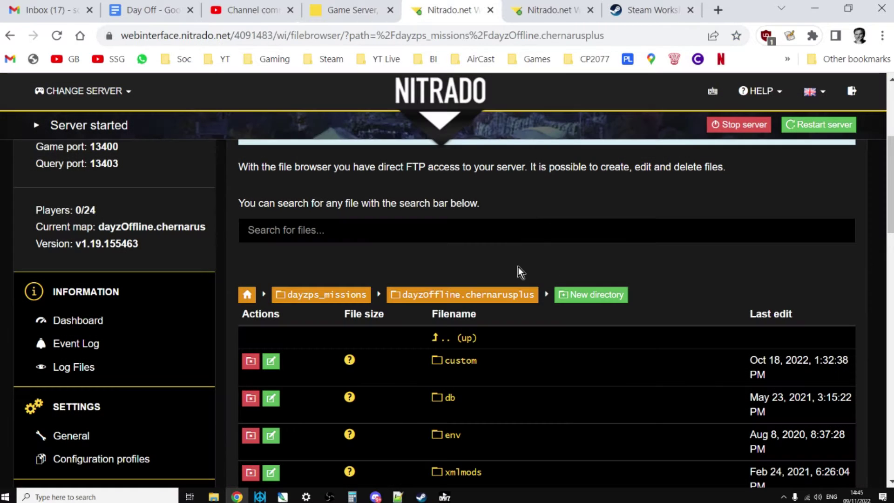
{"action": "scroll", "coordinate": [515, 270], "scroll_direction": "down", "scroll_amount": 4}
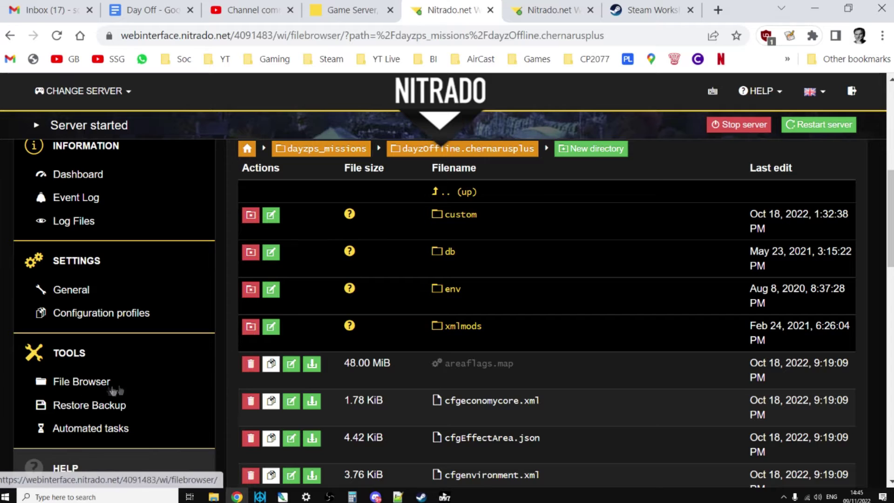
{"action": "left_click", "coordinate": [89, 383]}
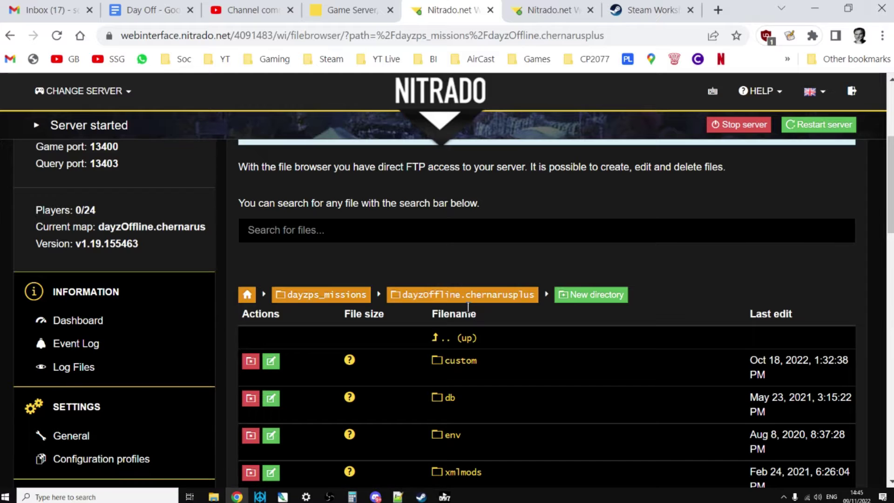
{"action": "scroll", "coordinate": [468, 307], "scroll_direction": "down", "scroll_amount": 1}
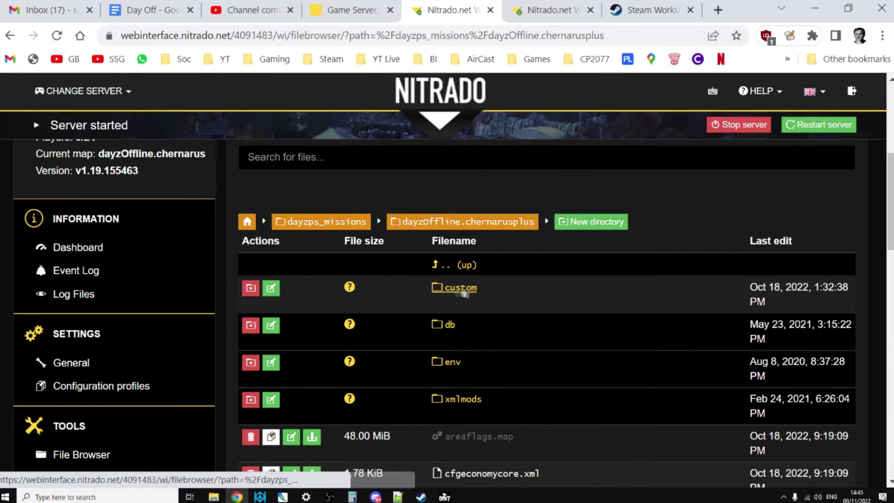
Open the custom folder and scroll through its six spawner JSON files, including maze.json and novybunker.json.
{"action": "left_click", "coordinate": [463, 293]}
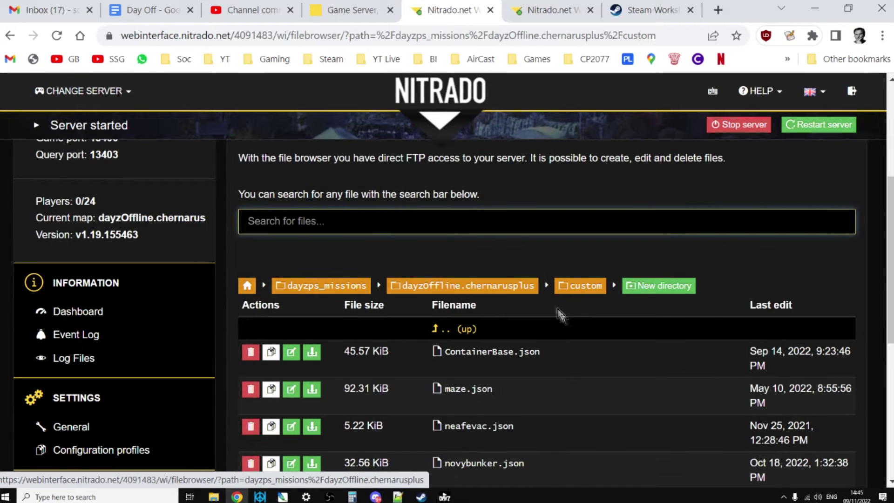
{"action": "scroll", "coordinate": [575, 329], "scroll_direction": "down", "scroll_amount": 2}
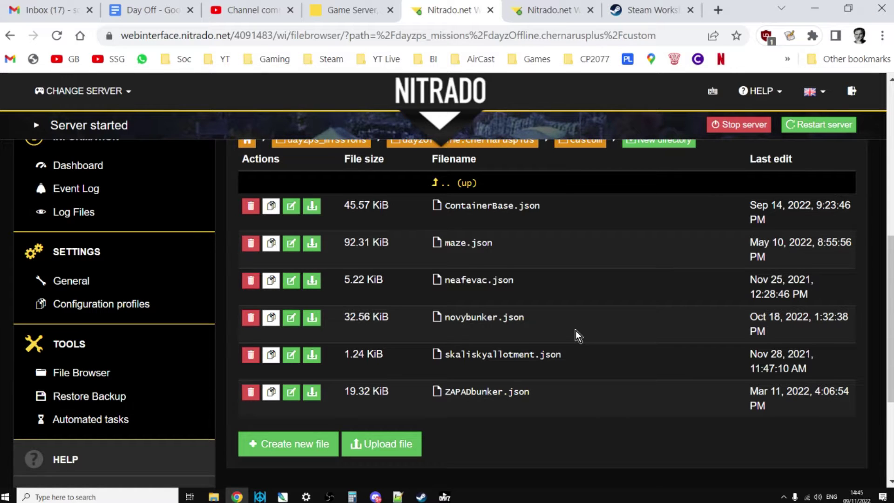
{"action": "scroll", "coordinate": [575, 330], "scroll_direction": "up", "scroll_amount": 2}
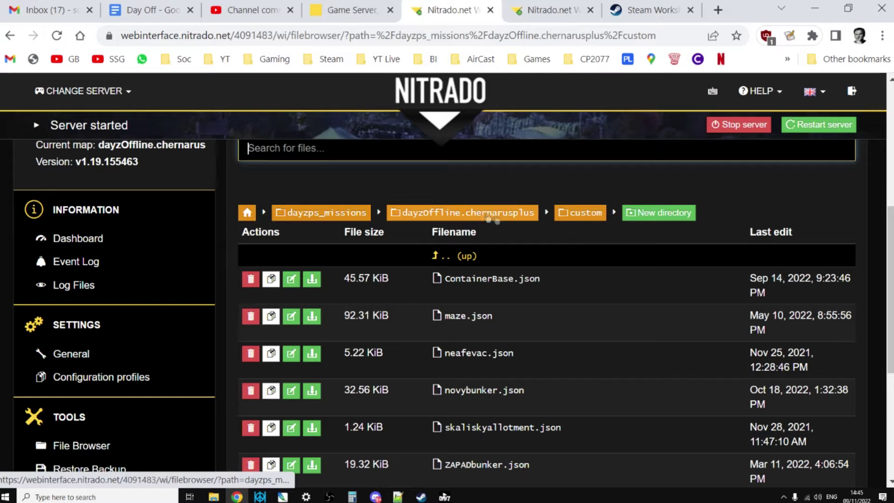
{"action": "scroll", "coordinate": [568, 362], "scroll_direction": "down", "scroll_amount": 2}
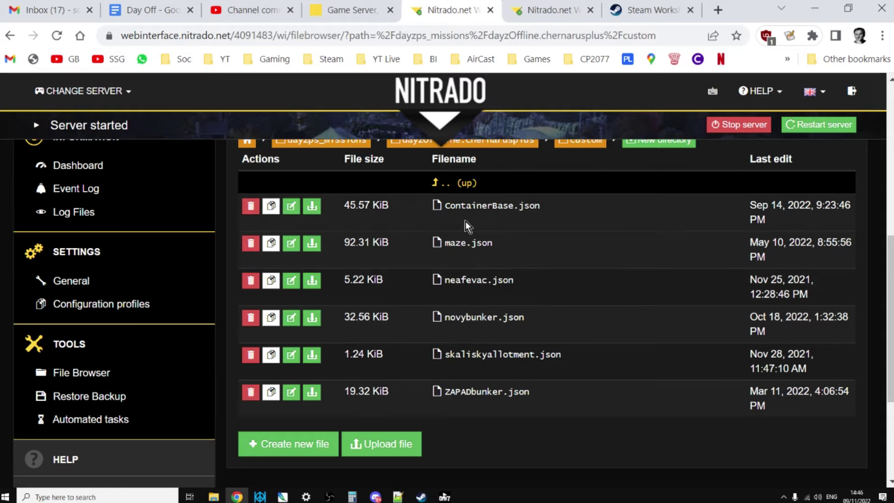
Return to the dayzOffline.chernarusplus mission folder and open cfggameplay.json for editing.
{"action": "left_click", "coordinate": [544, 13]}
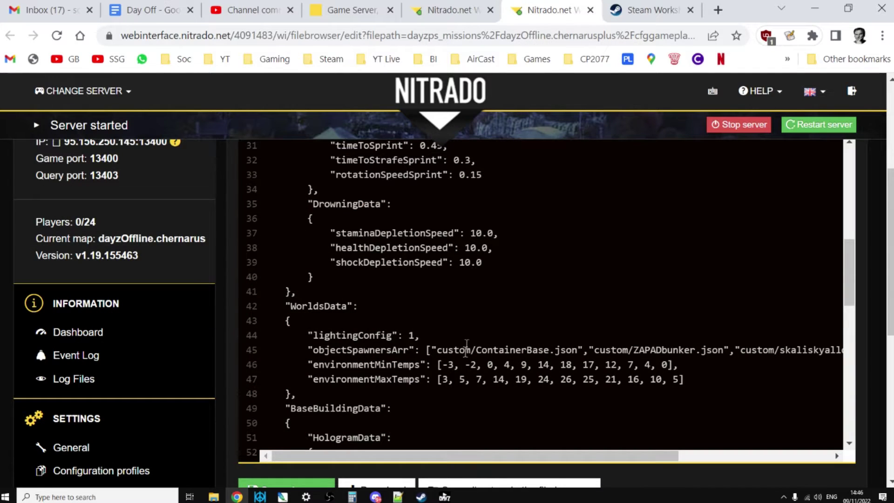
{"action": "left_click", "coordinate": [438, 18]}
{"action": "scroll", "coordinate": [536, 270], "scroll_direction": "up", "scroll_amount": 3}
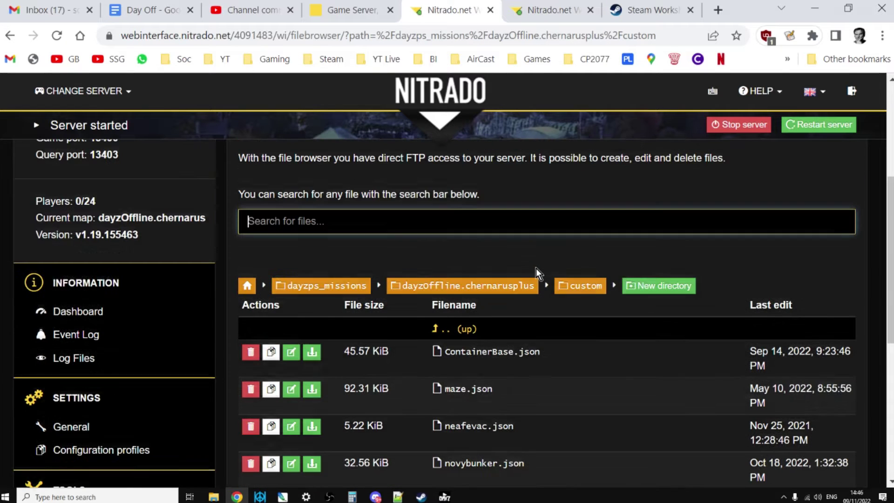
{"action": "left_click", "coordinate": [10, 35]}
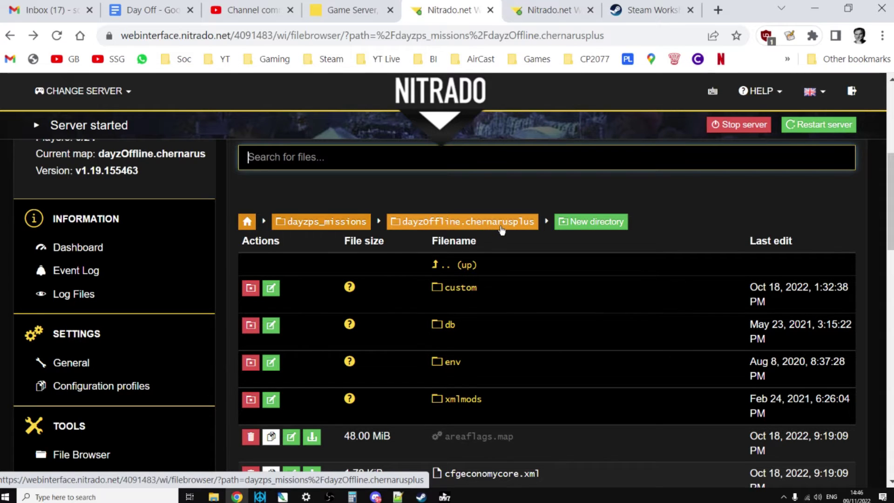
{"action": "scroll", "coordinate": [512, 261], "scroll_direction": "down", "scroll_amount": 8}
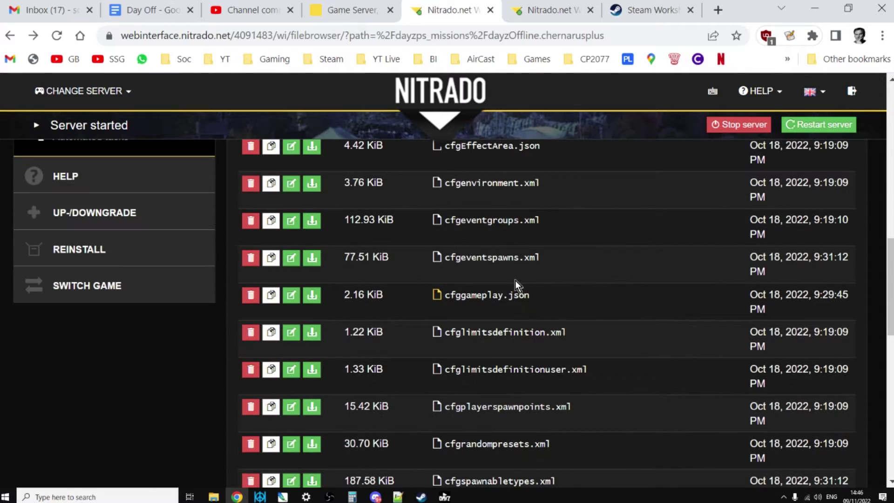
{"action": "scroll", "coordinate": [512, 275], "scroll_direction": "down", "scroll_amount": 2}
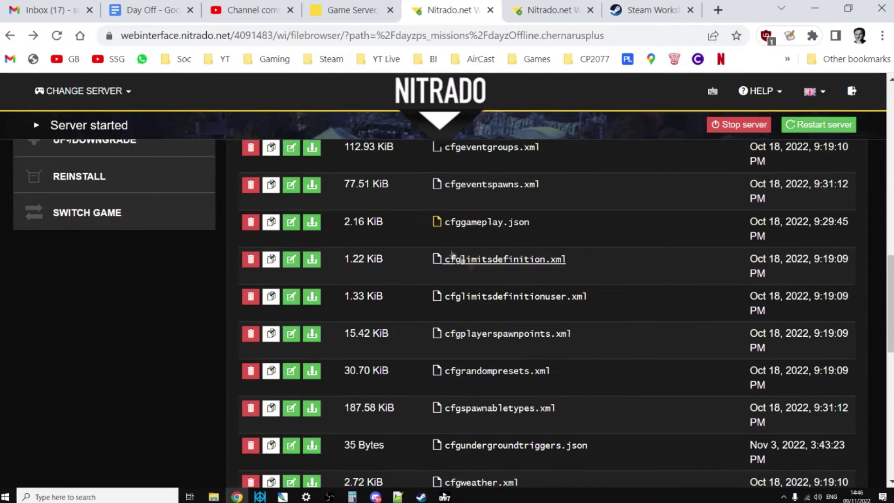
{"action": "left_click", "coordinate": [473, 227]}
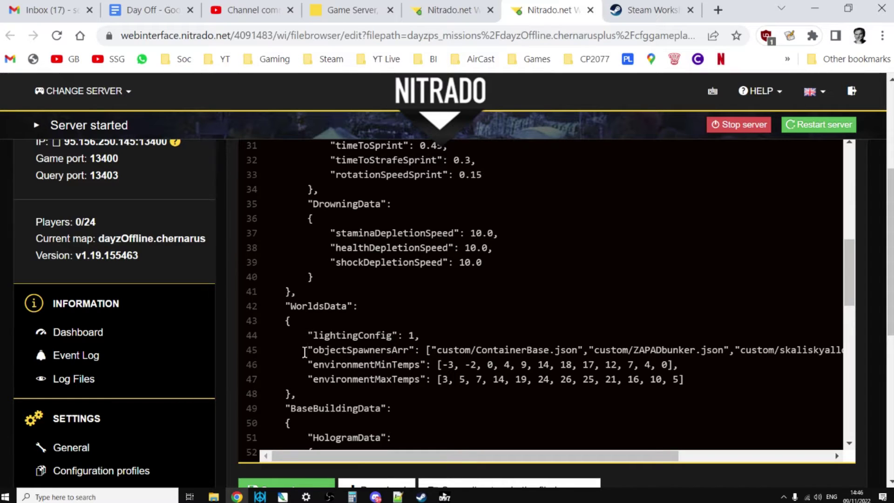
Highlight objectSpawnersArr and its custom/ContainerBase.json entry on line 45, scrolling along the line.
{"action": "left_click_drag", "start_coordinate": [308, 353], "coordinate": [415, 354]}
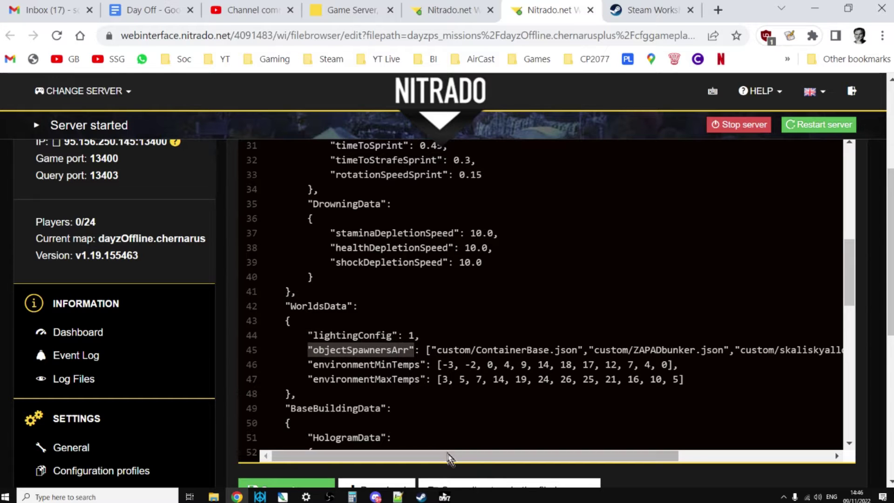
{"action": "left_click_drag", "start_coordinate": [451, 458], "coordinate": [502, 457]}
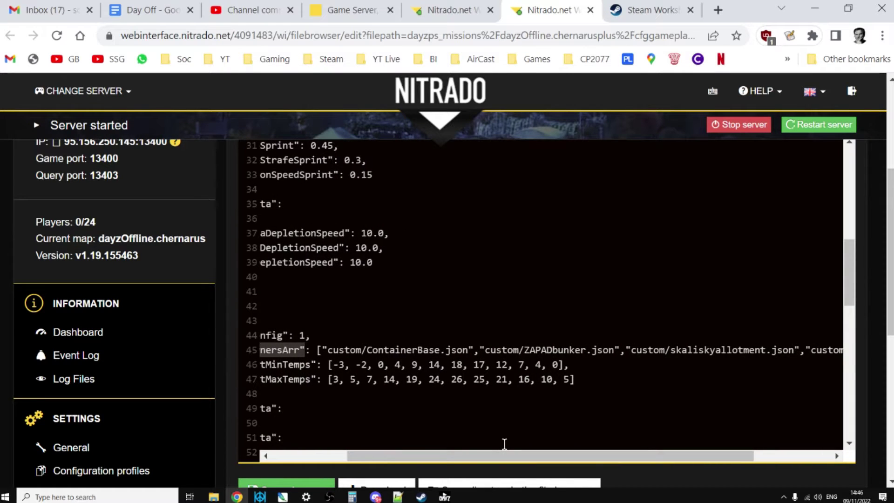
{"action": "left_click_drag", "start_coordinate": [470, 349], "coordinate": [321, 351]}
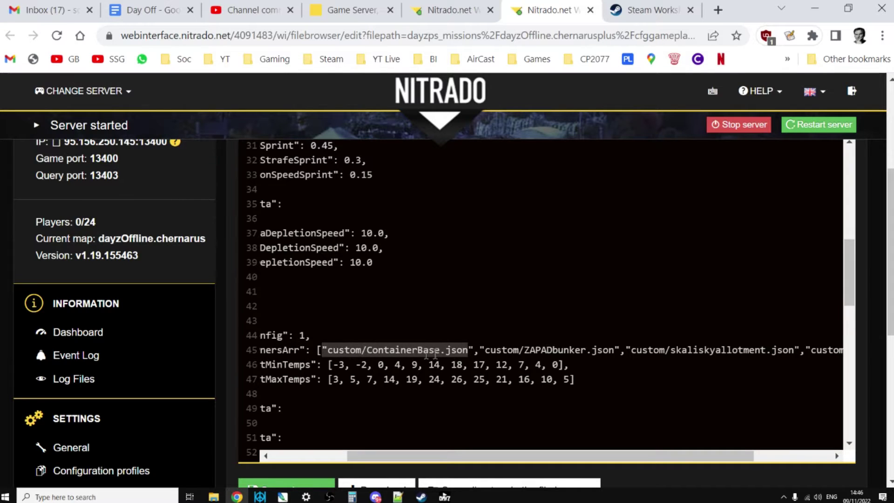
{"action": "left_click", "coordinate": [474, 349]}
{"action": "left_click_drag", "start_coordinate": [475, 349], "coordinate": [323, 356]}
{"action": "left_click_drag", "start_coordinate": [581, 465], "coordinate": [730, 460]}
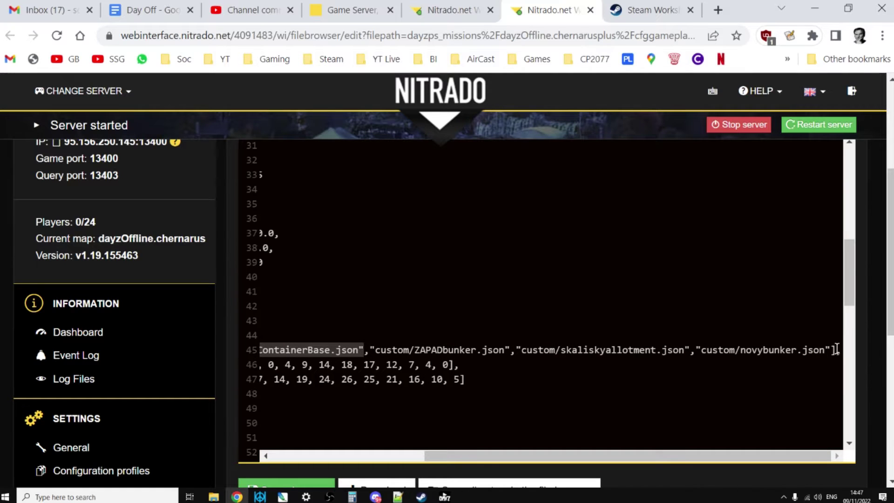
{"action": "left_click_drag", "start_coordinate": [715, 461], "coordinate": [480, 407]}
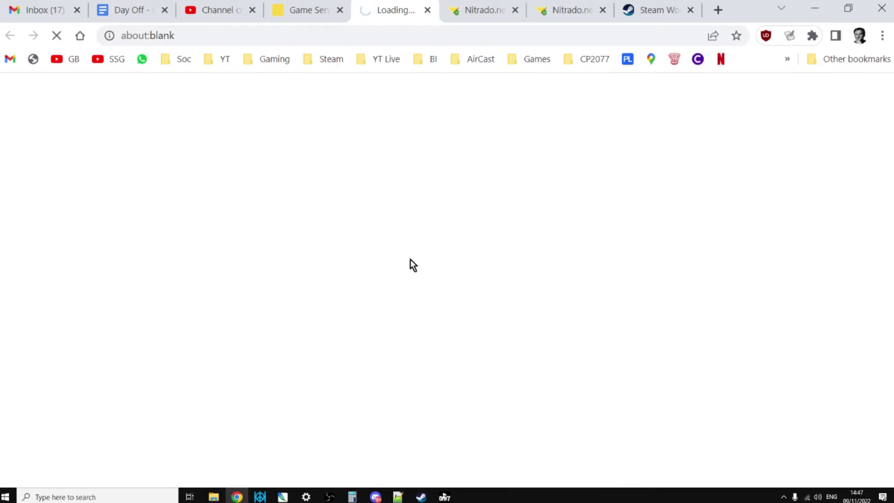
Confirm Enable cfggameplay.json is ticked in General settings, then return to the file browser.
{"action": "scroll", "coordinate": [405, 261], "scroll_direction": "down", "scroll_amount": 6}
{"action": "scroll", "coordinate": [296, 286], "scroll_direction": "down", "scroll_amount": 2}
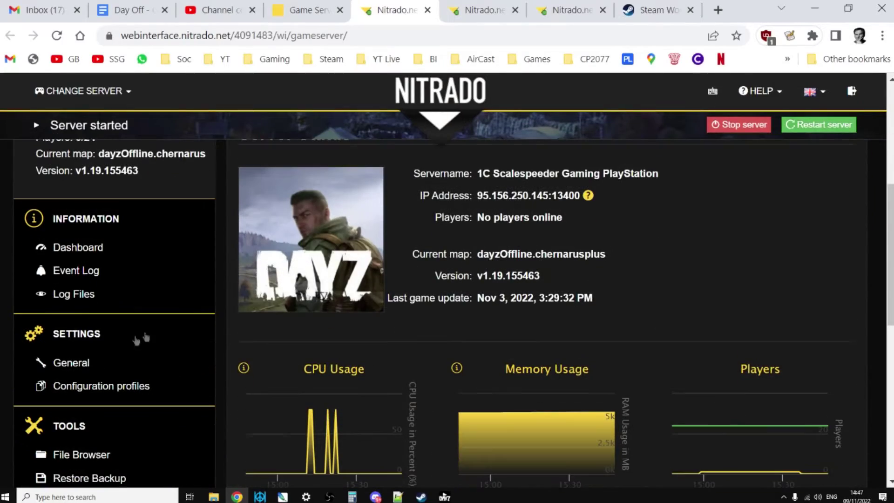
{"action": "left_click", "coordinate": [67, 362]}
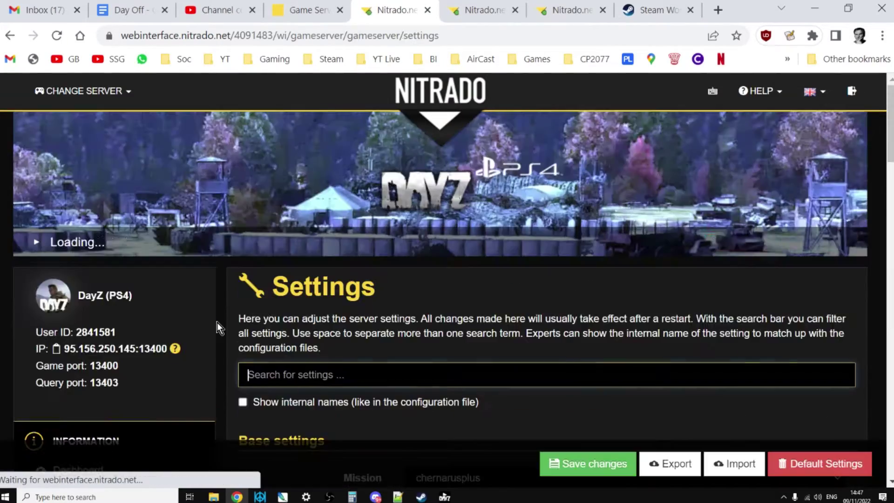
{"action": "scroll", "coordinate": [370, 286], "scroll_direction": "down", "scroll_amount": 6}
{"action": "scroll", "coordinate": [411, 274], "scroll_direction": "down", "scroll_amount": 10}
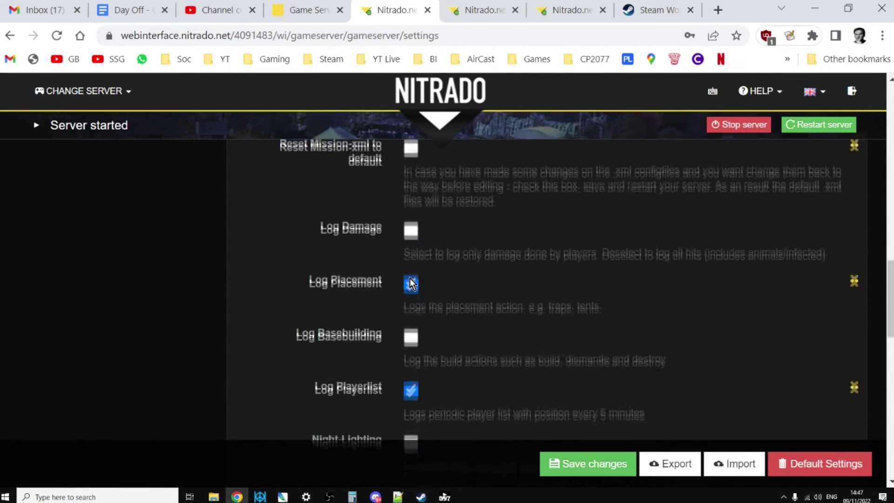
{"action": "scroll", "coordinate": [410, 279], "scroll_direction": "down", "scroll_amount": 10}
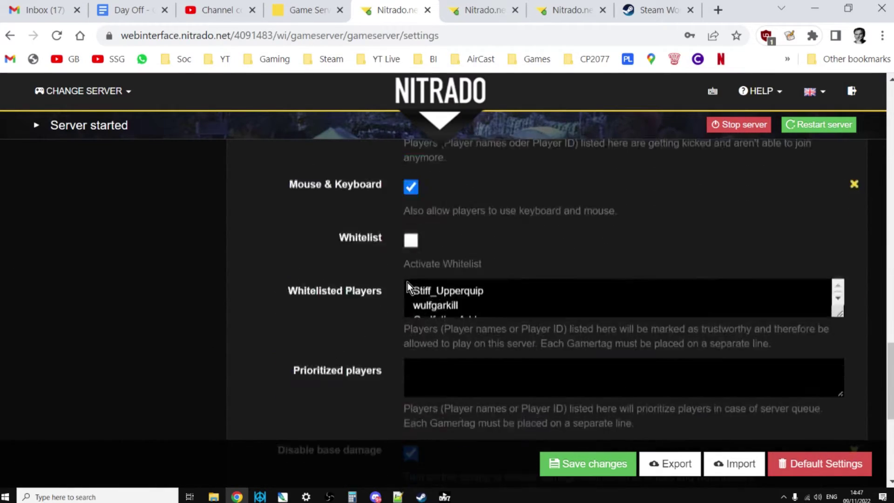
{"action": "scroll", "coordinate": [407, 283], "scroll_direction": "down", "scroll_amount": 6}
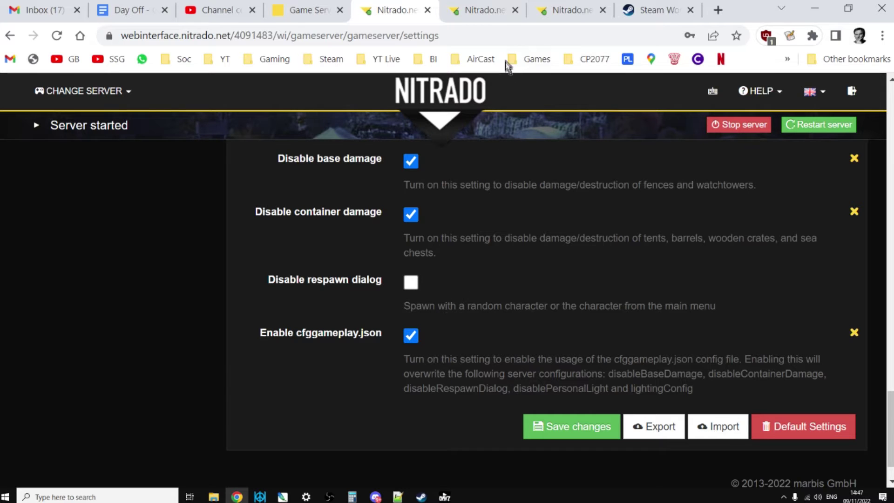
{"action": "left_click", "coordinate": [476, 10]}
Recheck the objectSpawnersArr entries in cfggameplay.json and return to the file browser.
{"action": "scroll", "coordinate": [578, 239], "scroll_direction": "up", "scroll_amount": 9}
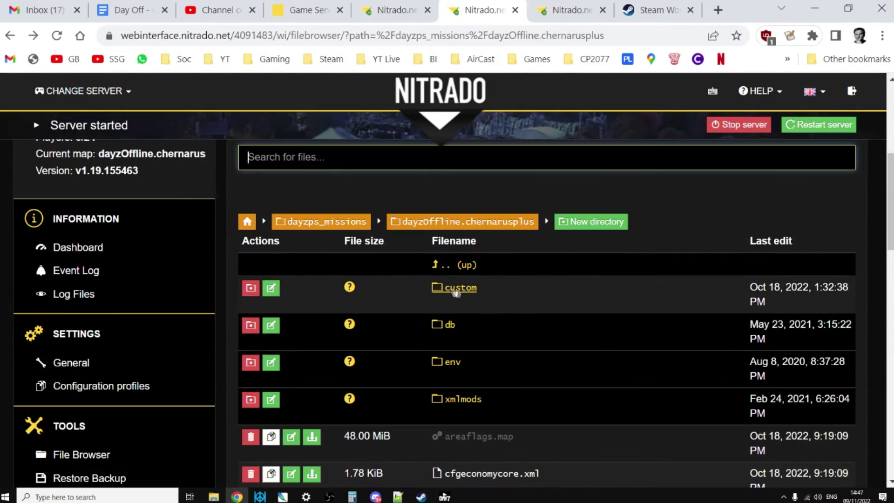
{"action": "scroll", "coordinate": [456, 291], "scroll_direction": "down", "scroll_amount": 8}
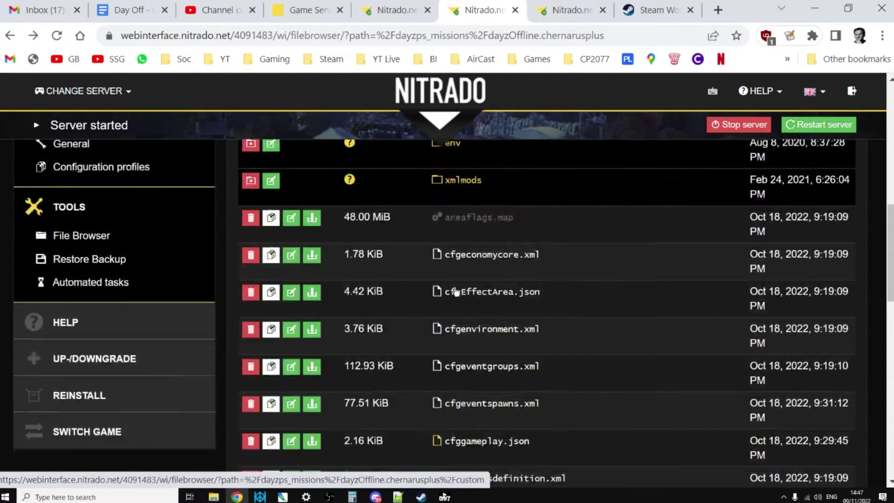
{"action": "left_click", "coordinate": [568, 11]}
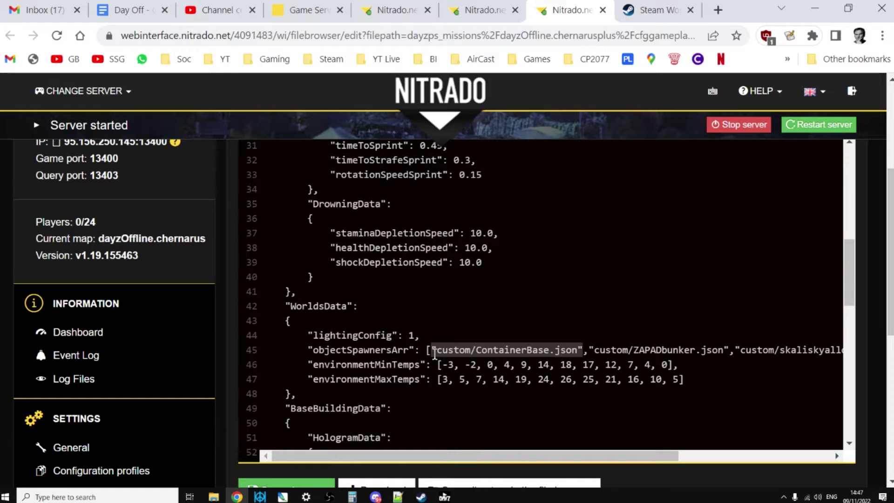
{"action": "left_click", "coordinate": [482, 9]}
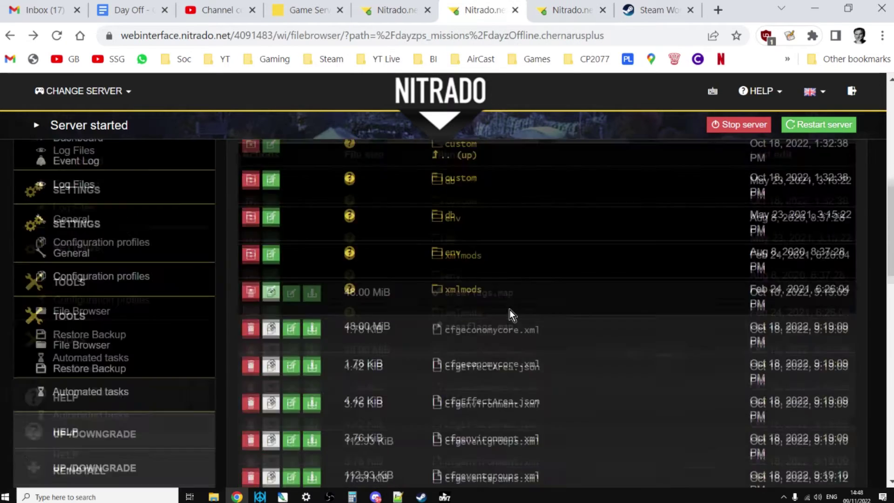
{"action": "scroll", "coordinate": [512, 315], "scroll_direction": "up", "scroll_amount": 5}
Glance over the DayZ-Editor Workshop page, then bring up the DayZ launcher's News page.
{"action": "left_click", "coordinate": [445, 497]}
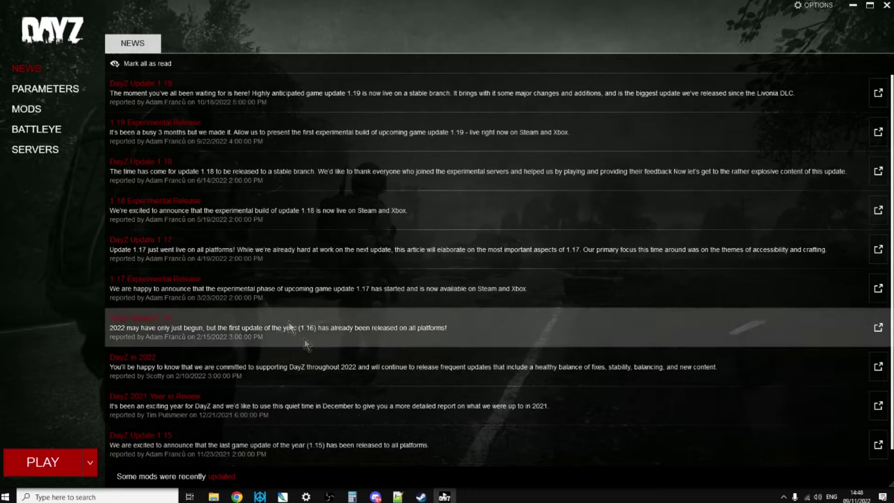
{"action": "left_click", "coordinate": [237, 497]}
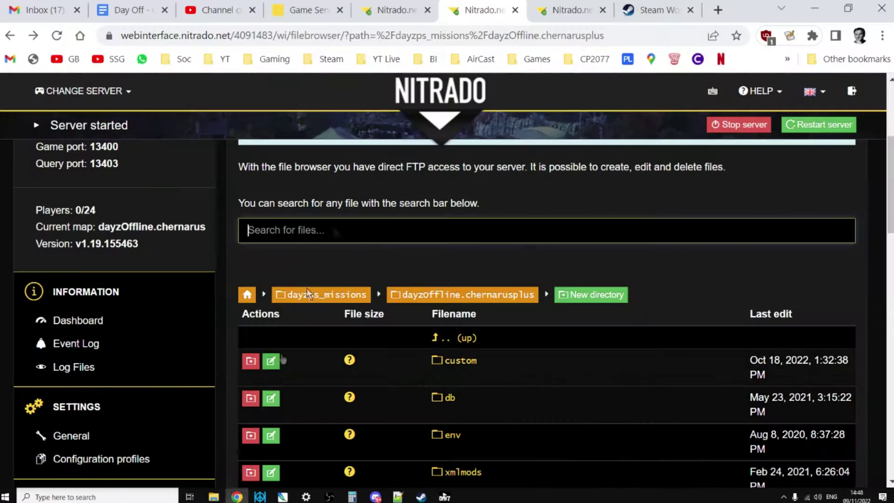
{"action": "left_click", "coordinate": [664, 14]}
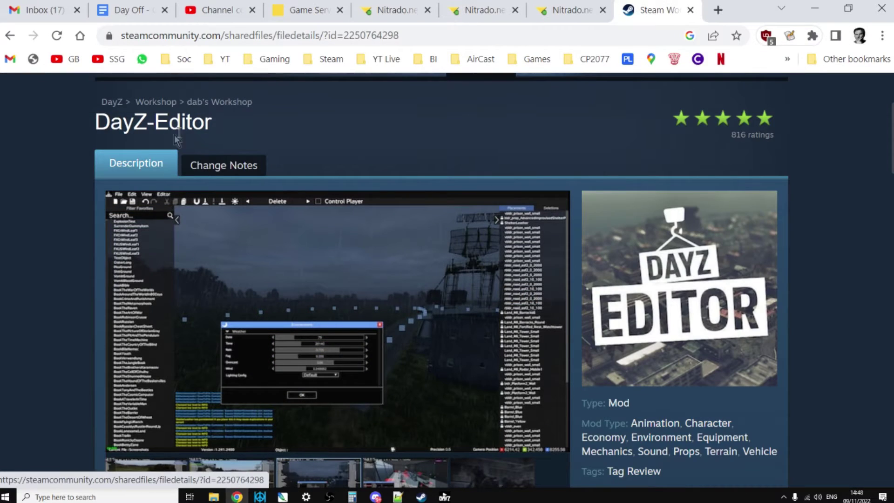
{"action": "scroll", "coordinate": [259, 186], "scroll_direction": "down", "scroll_amount": 1}
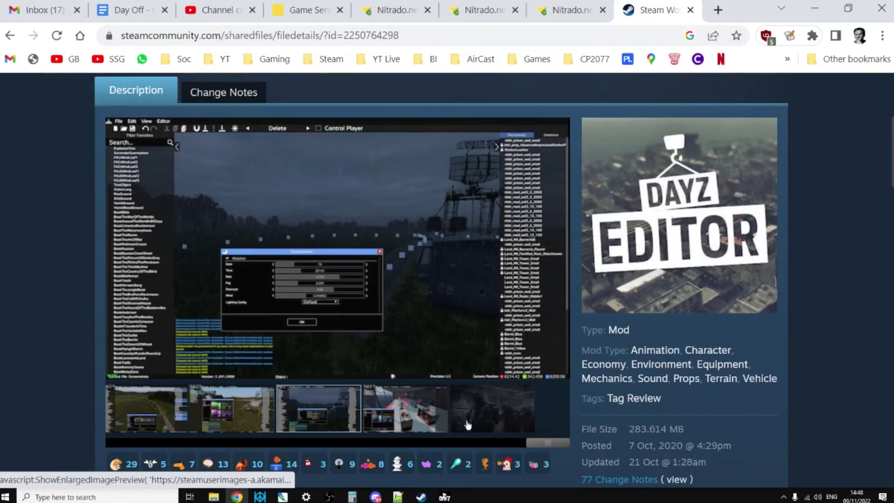
{"action": "scroll", "coordinate": [468, 424], "scroll_direction": "down", "scroll_amount": 1}
{"action": "left_click", "coordinate": [445, 496]}
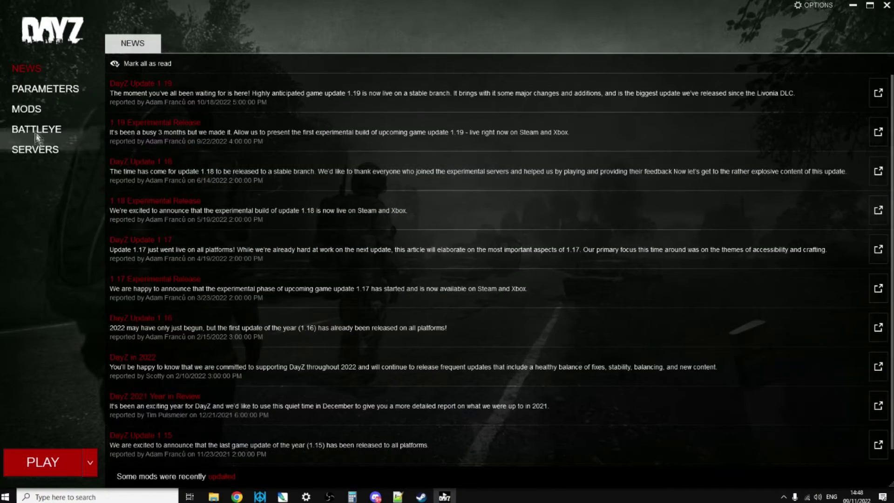
Load DayZ-Editor with BuilderItems, CF and Dabs Framework via an 'edito' mod search, and launch.
{"action": "left_click", "coordinate": [29, 109]}
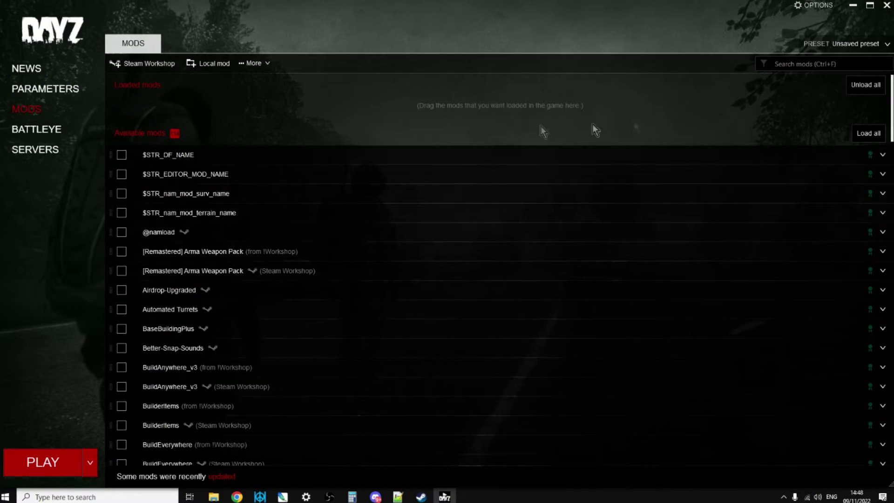
{"action": "left_click", "coordinate": [824, 64]}
{"action": "type", "text": "editor"}
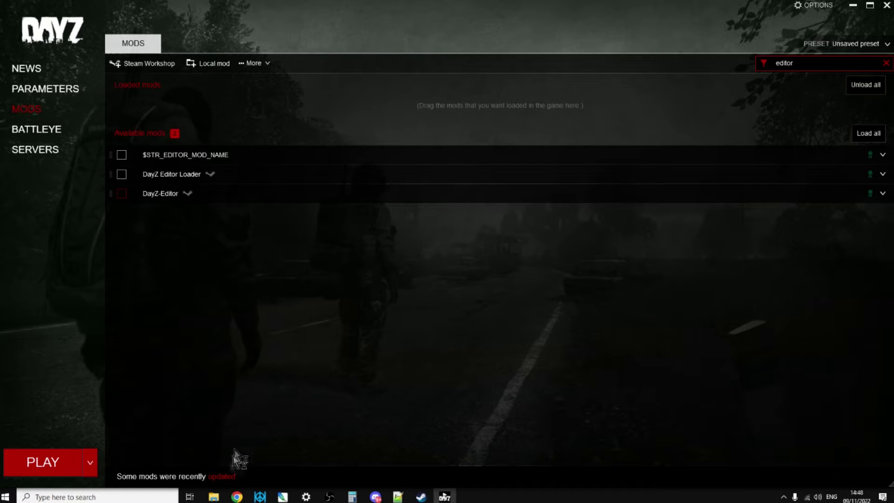
{"action": "left_click", "coordinate": [122, 196]}
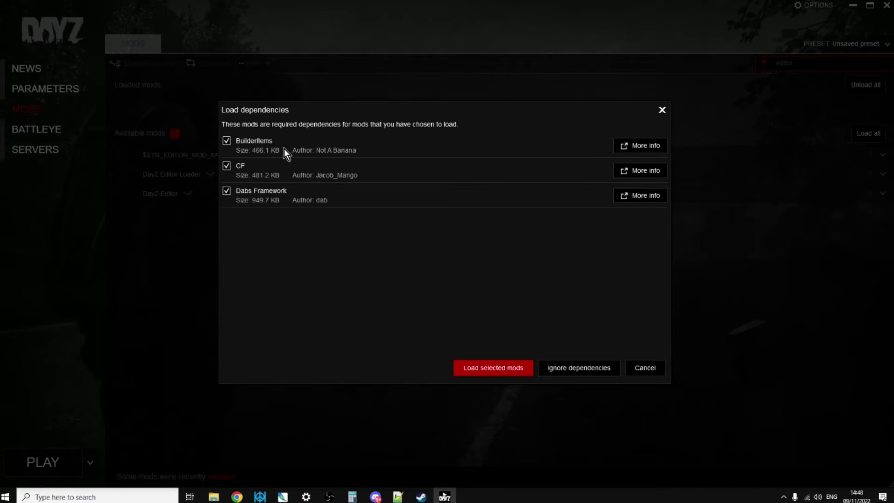
{"action": "left_click", "coordinate": [519, 368]}
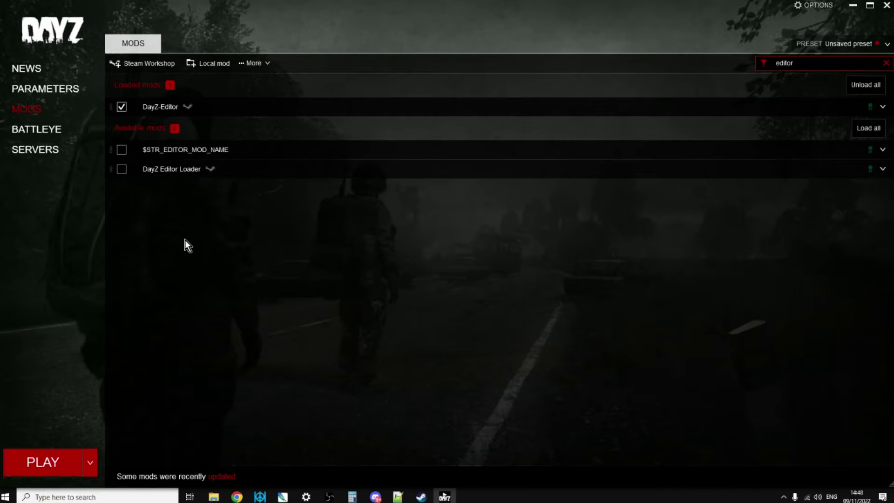
{"action": "left_click", "coordinate": [886, 63]}
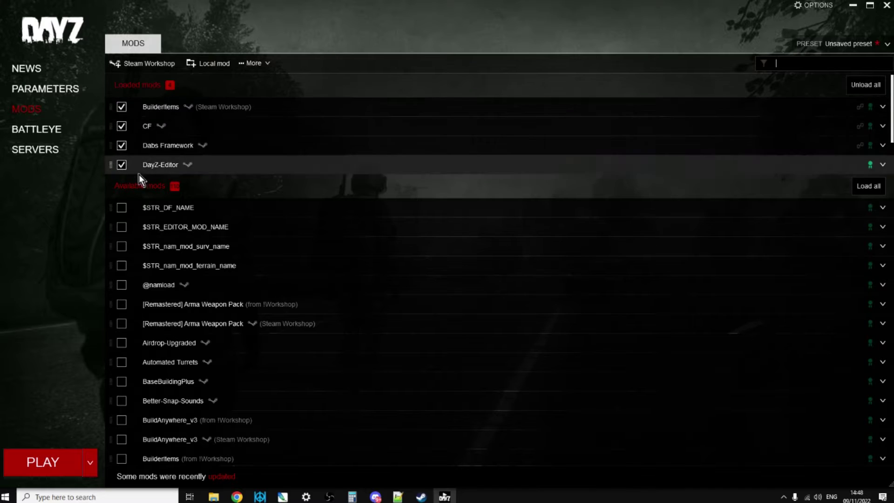
{"action": "left_click", "coordinate": [55, 463]}
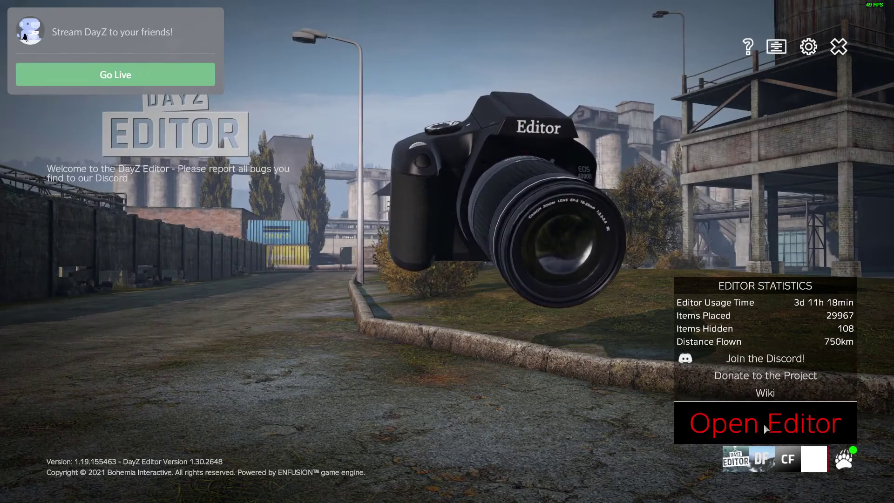
Load ChernarusPlus in the editor and look down and left across the grassy field.
{"action": "left_click", "coordinate": [764, 423]}
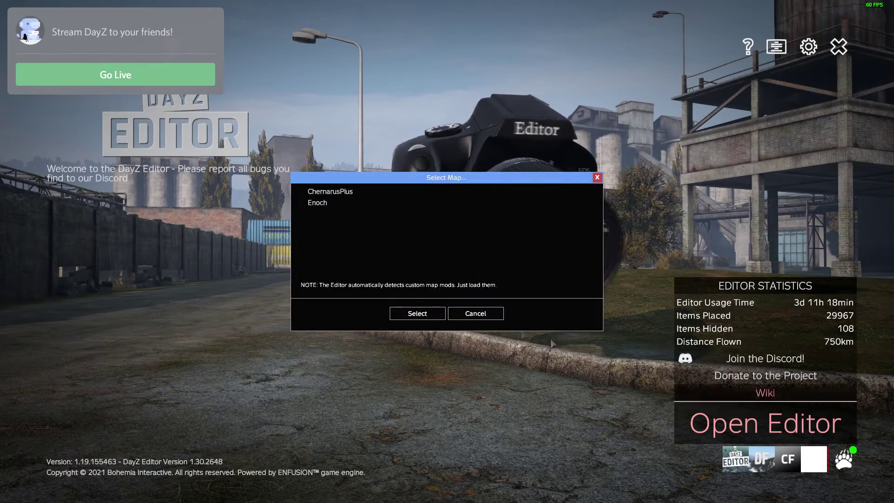
{"action": "left_click", "coordinate": [425, 318]}
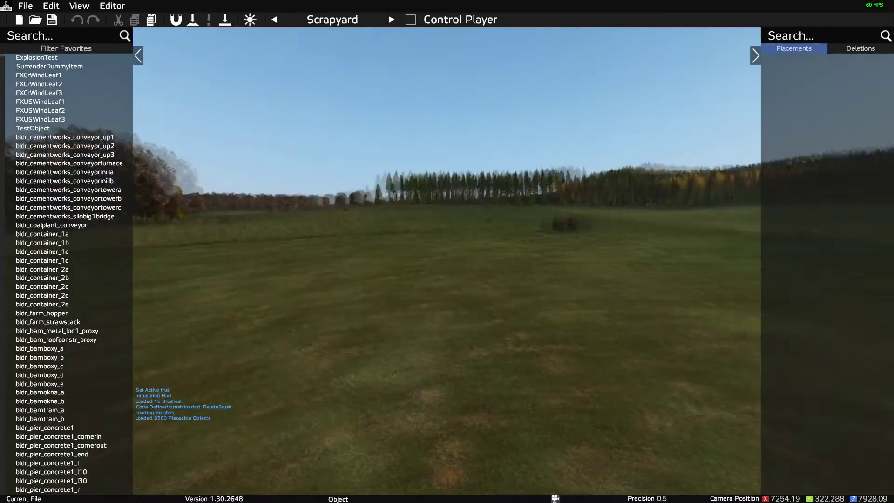
{"action": "right_click_drag", "start_coordinate": [447, 251], "coordinate": [447, 251]}
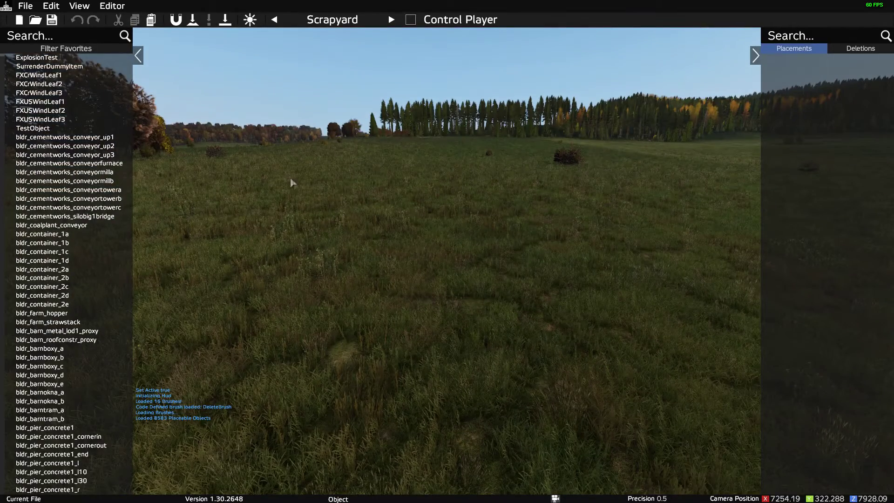
{"action": "left_click_drag", "start_coordinate": [444, 271], "coordinate": [407, 241]}
{"action": "right_click_drag", "start_coordinate": [440, 258], "coordinate": [376, 278]}
Teleport via the map to the Красностав airfield runway and tilt the view toward the horizon.
{"action": "key", "text": "m"}
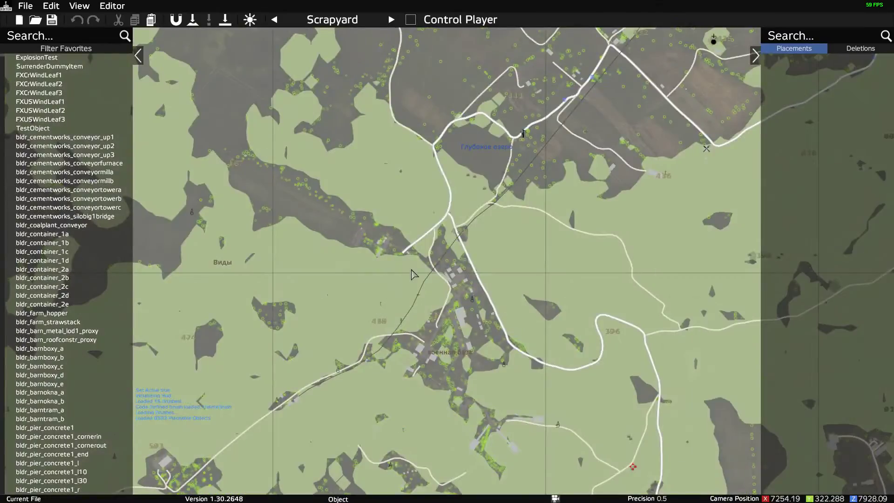
{"action": "scroll", "coordinate": [414, 275], "scroll_direction": "down", "scroll_amount": 8}
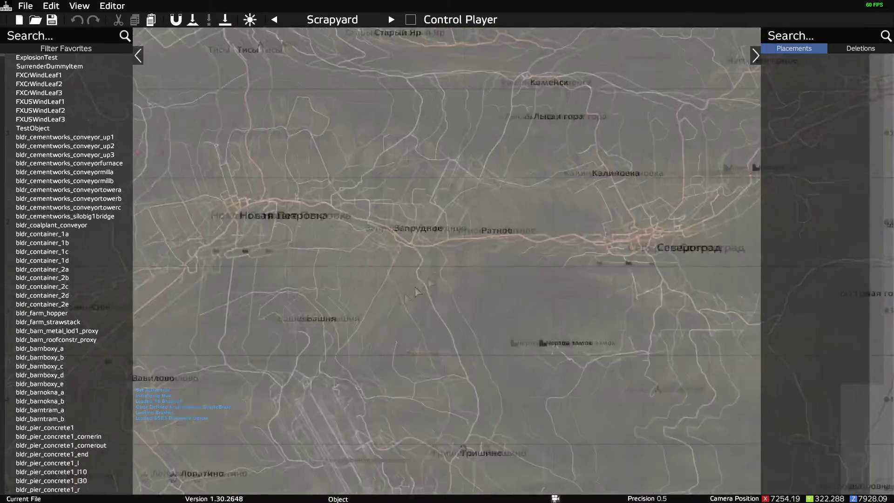
{"action": "key", "text": "d"}
{"action": "scroll", "coordinate": [547, 177], "scroll_direction": "up", "scroll_amount": 5}
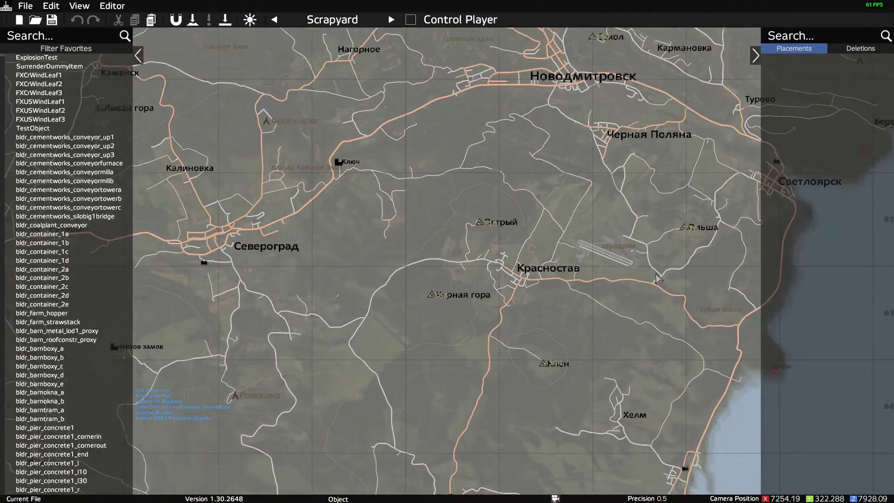
{"action": "scroll", "coordinate": [584, 248], "scroll_direction": "up", "scroll_amount": 4}
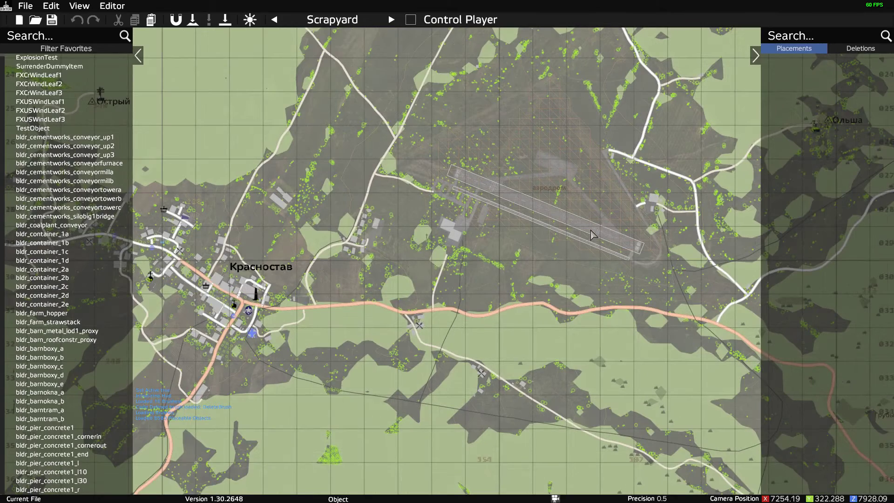
{"action": "double_click", "coordinate": [591, 230]}
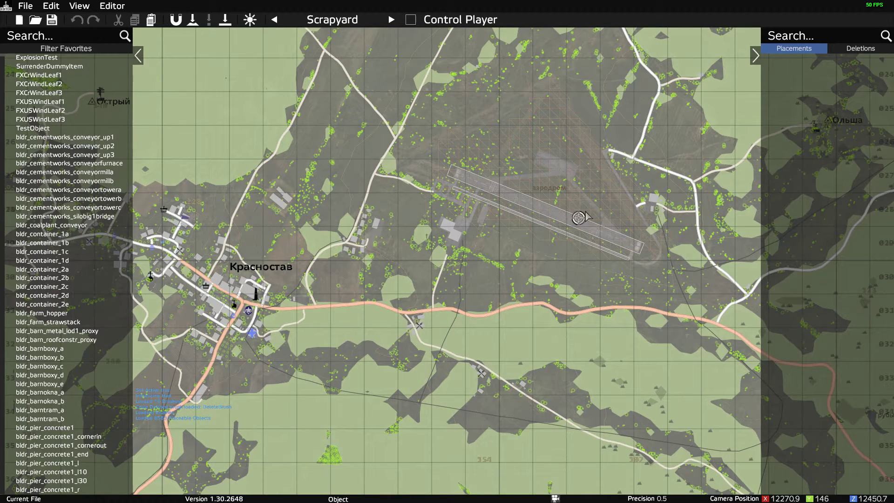
{"action": "key", "text": "m"}
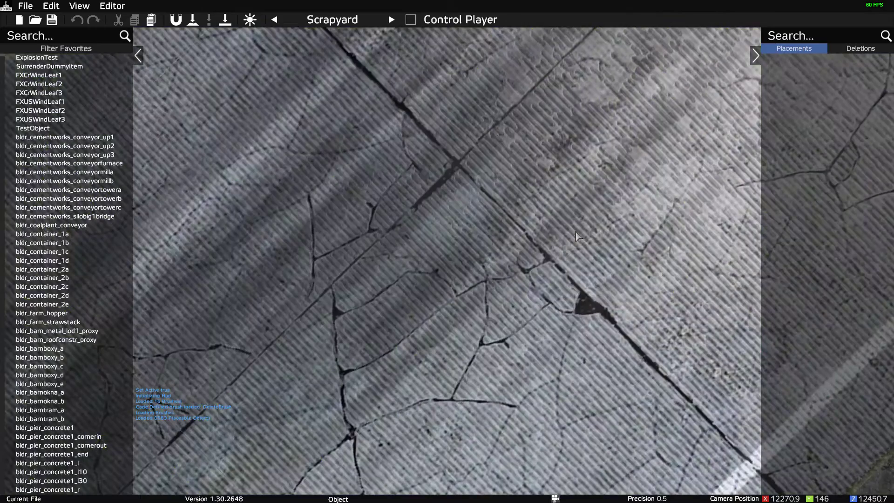
{"action": "right_click_drag", "start_coordinate": [578, 236], "coordinate": [602, 149]}
{"action": "right_click_drag", "start_coordinate": [549, 213], "coordinate": [602, 279]}
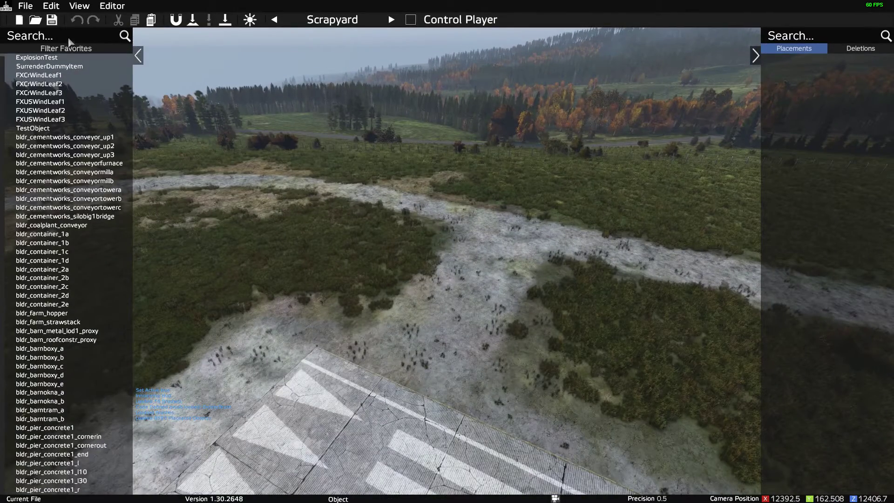
Search 'guard' and place a rotated Land_Mil_Guardhouse1 beside the runway.
{"action": "left_click", "coordinate": [69, 40]}
{"action": "type", "text": "gua"}
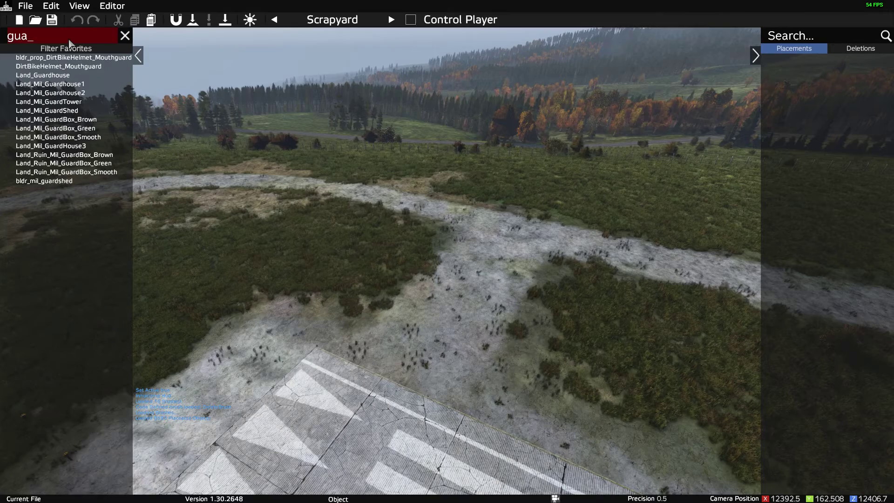
{"action": "type", "text": "rd"}
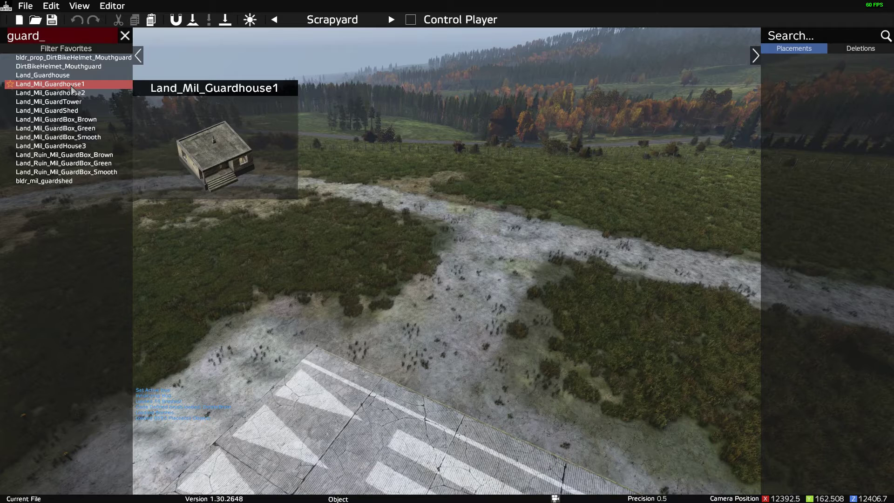
{"action": "left_click_drag", "start_coordinate": [72, 90], "coordinate": [477, 262]}
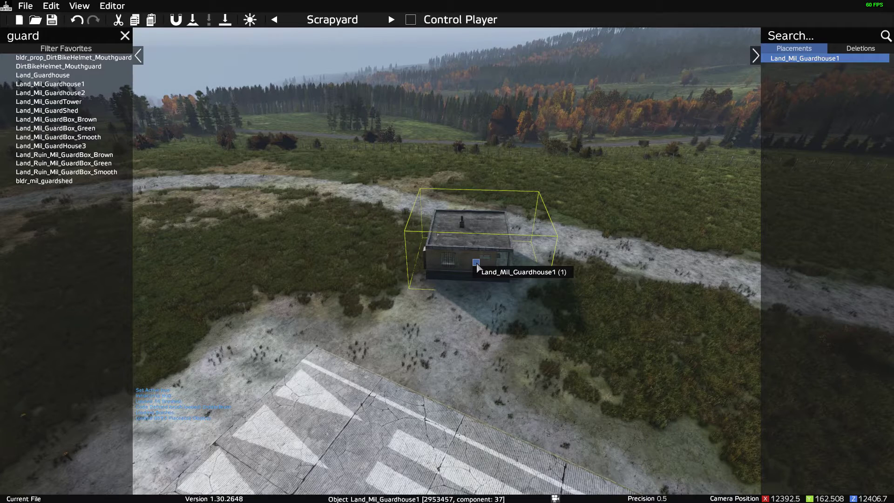
{"action": "left_click_drag", "start_coordinate": [477, 267], "coordinate": [508, 216]}
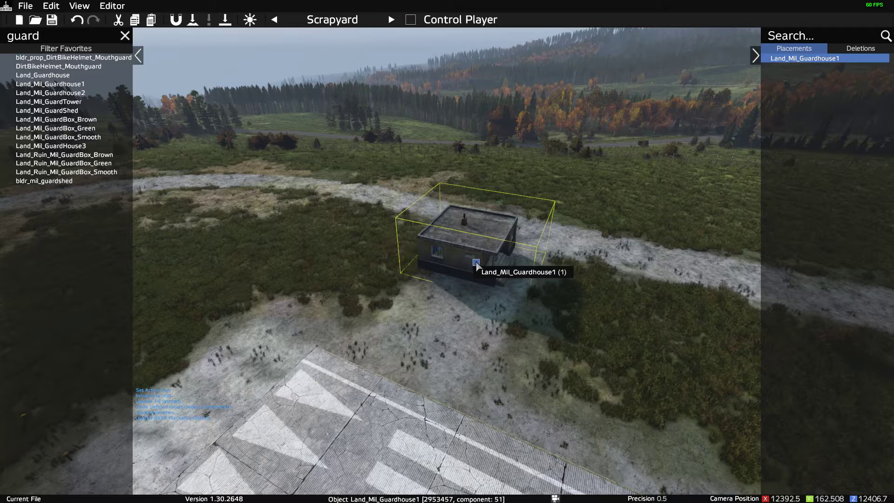
Lower the guardhouse in two nudges until its base and steps meet the ground, then deselect.
{"action": "left_click_drag", "start_coordinate": [476, 265], "coordinate": [480, 275]}
{"action": "right_click_drag", "start_coordinate": [479, 275], "coordinate": [407, 278]}
{"action": "key", "text": "w"}
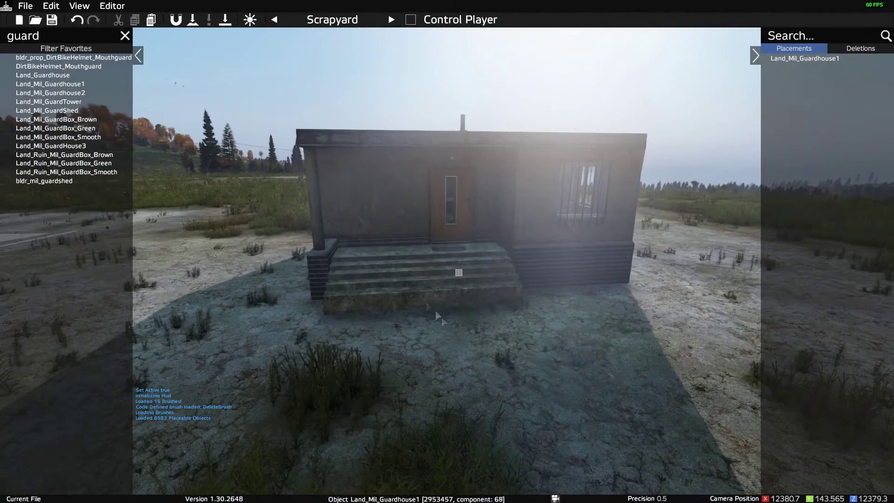
{"action": "left_click_drag", "start_coordinate": [455, 274], "coordinate": [462, 285]}
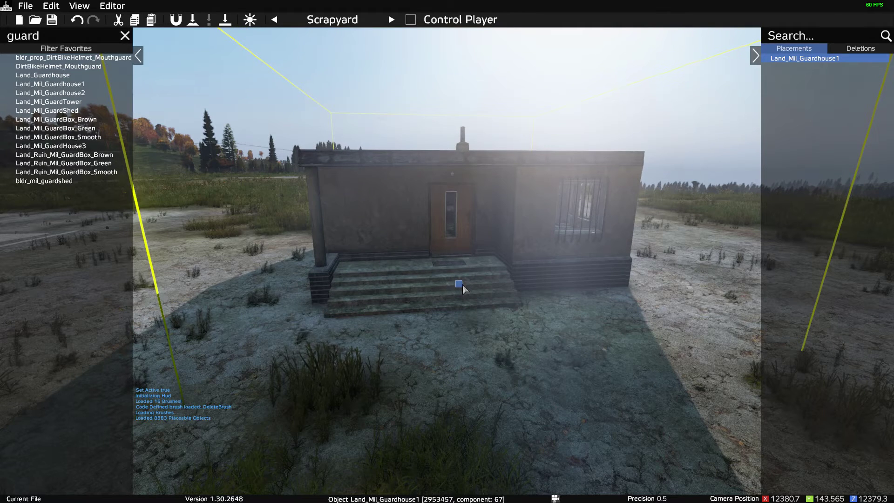
{"action": "left_click", "coordinate": [498, 379]}
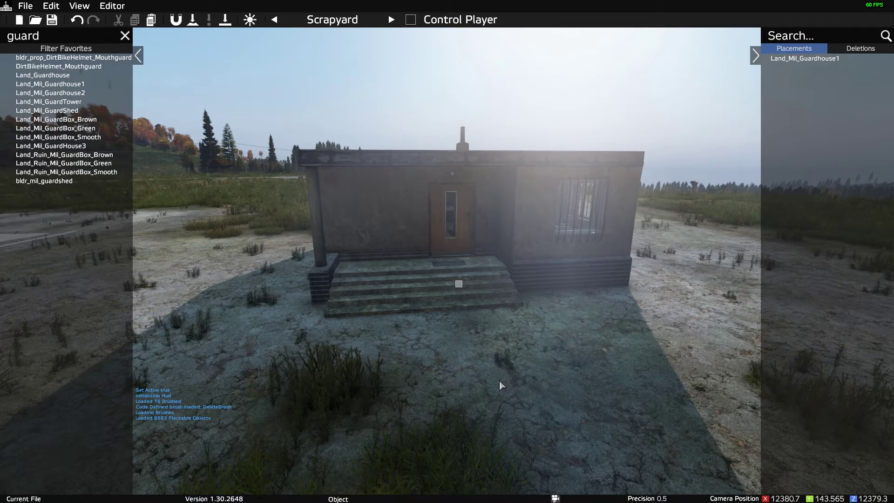
{"action": "key", "text": "space"}
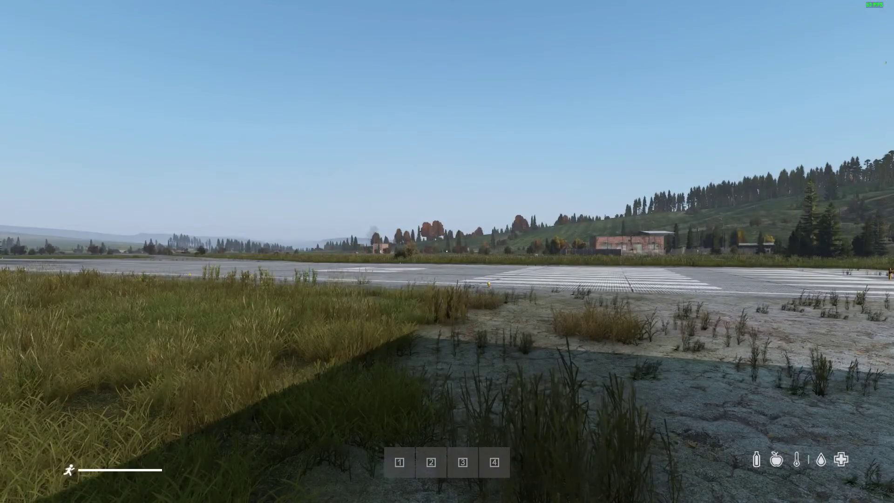
{"action": "key", "text": "KP_Enter"}
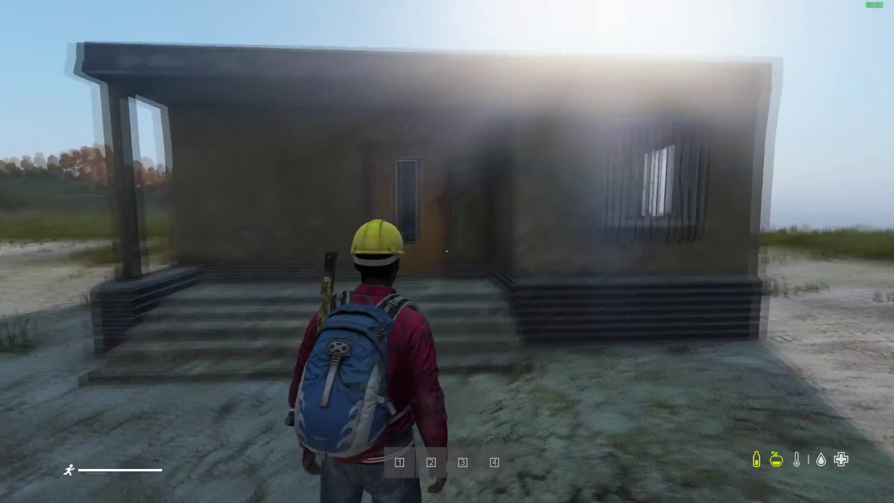
{"action": "key", "text": "w"}
{"action": "key", "text": "f"}
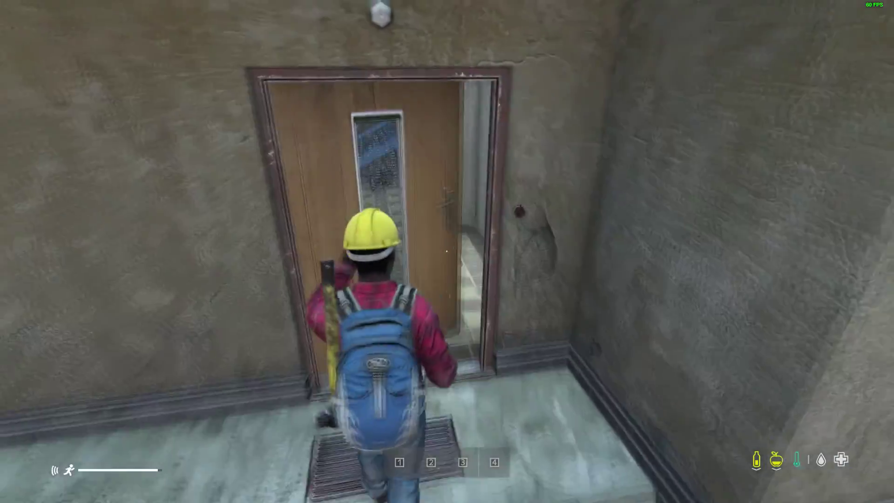
{"action": "key", "text": "w"}
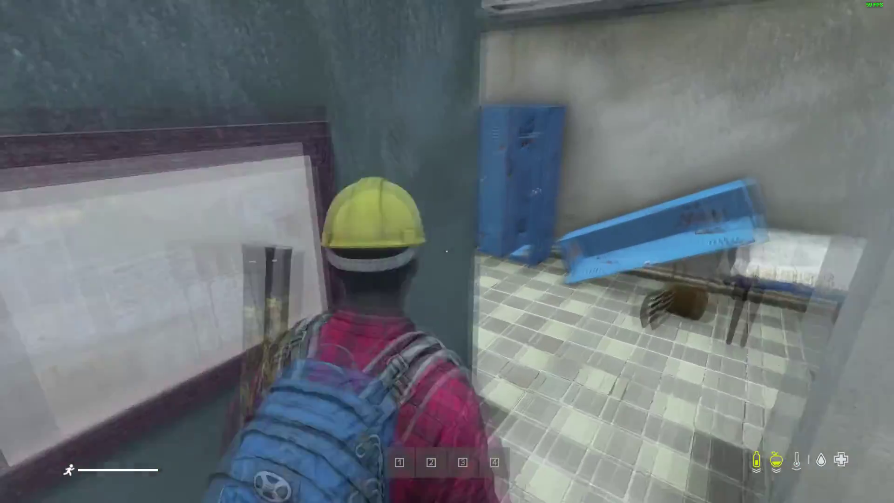
{"action": "key", "text": "w"}
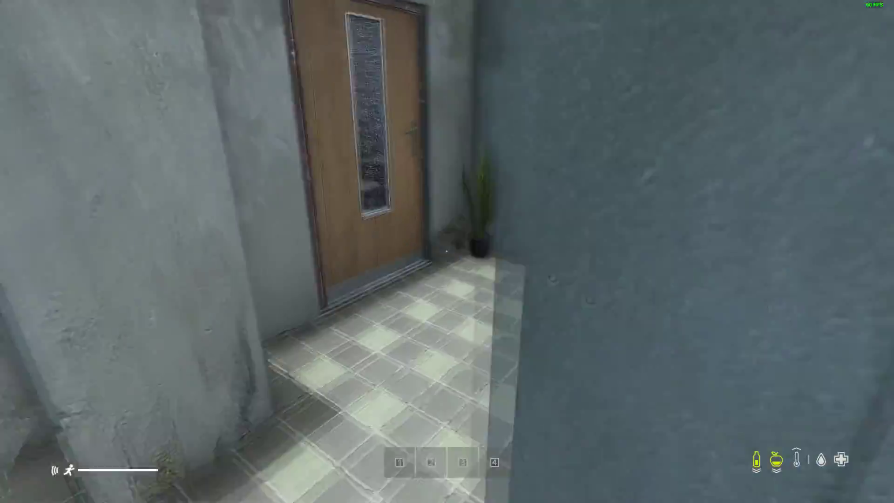
{"action": "key", "text": "w"}
{"action": "key", "text": "f"}
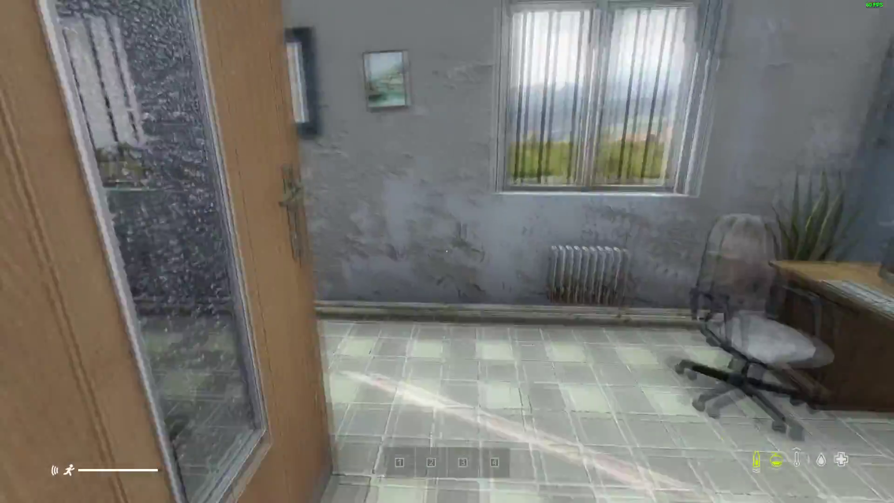
{"action": "key", "text": "w"}
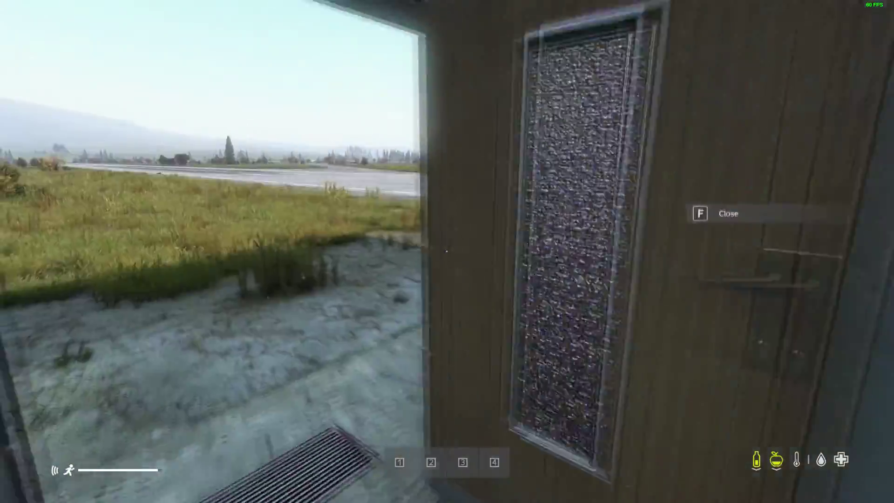
{"action": "key", "text": "w"}
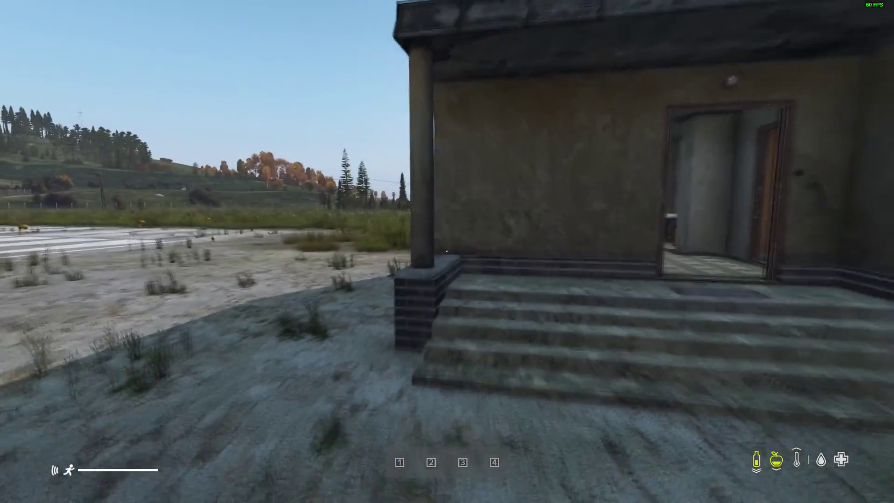
{"action": "key", "text": "s"}
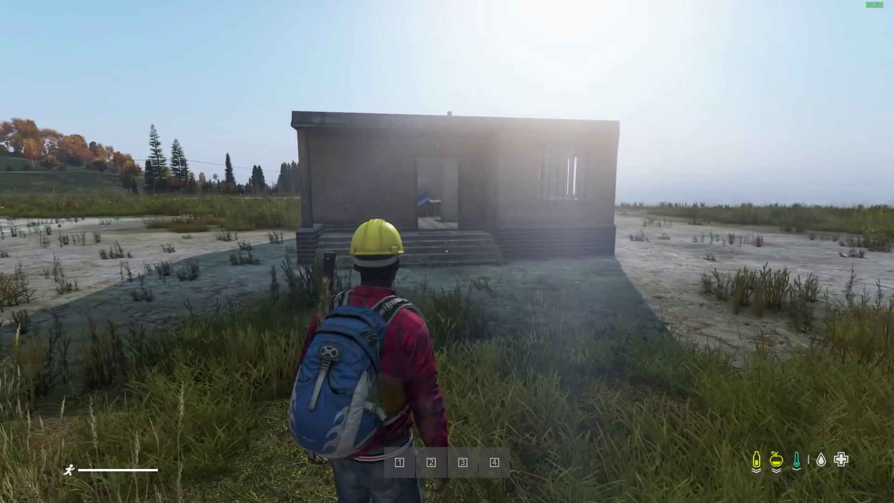
{"action": "key", "text": "y"}
{"action": "key", "text": "q"}
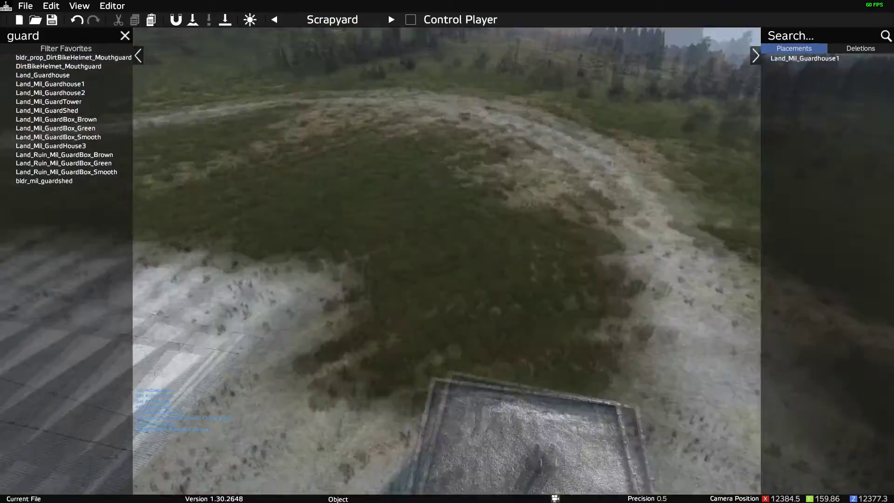
{"action": "key", "text": "w"}
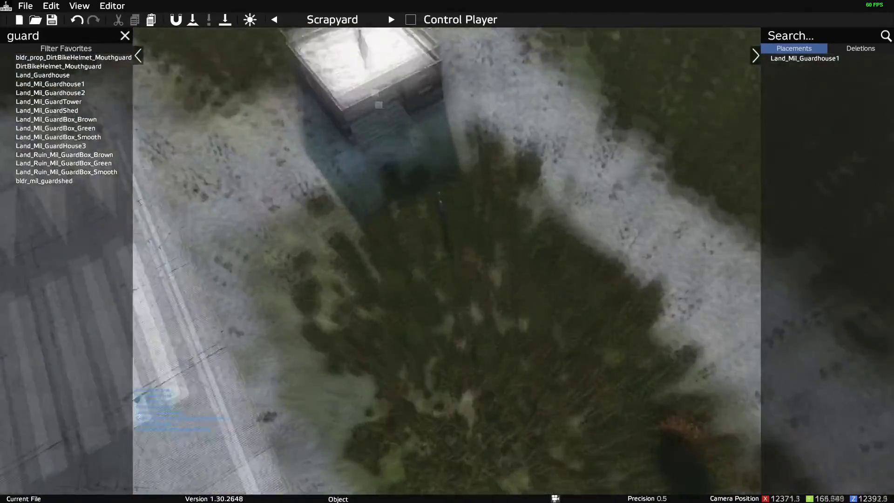
{"action": "key", "text": "w"}
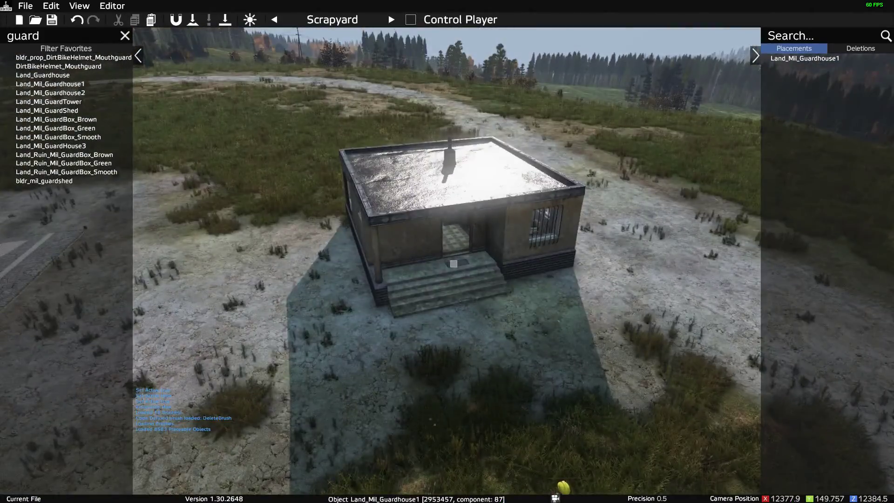
{"action": "right_click_drag", "start_coordinate": [447, 252], "coordinate": [440, 209]}
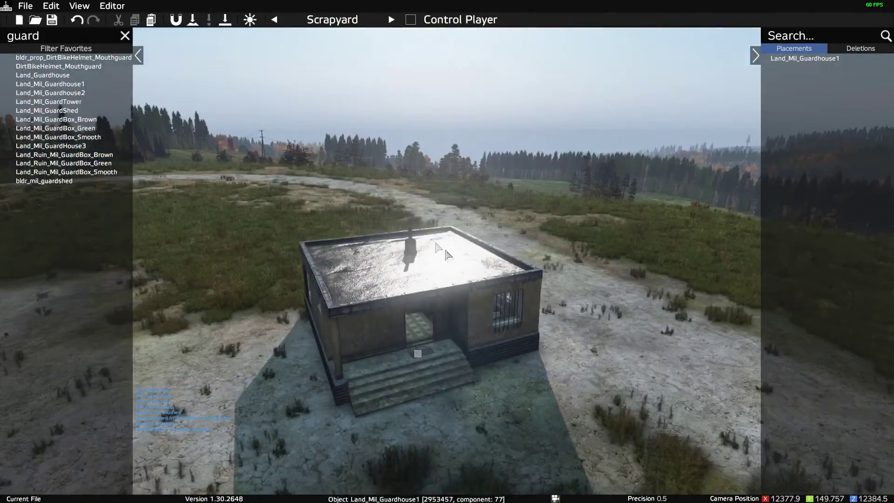
{"action": "left_click", "coordinate": [27, 5]}
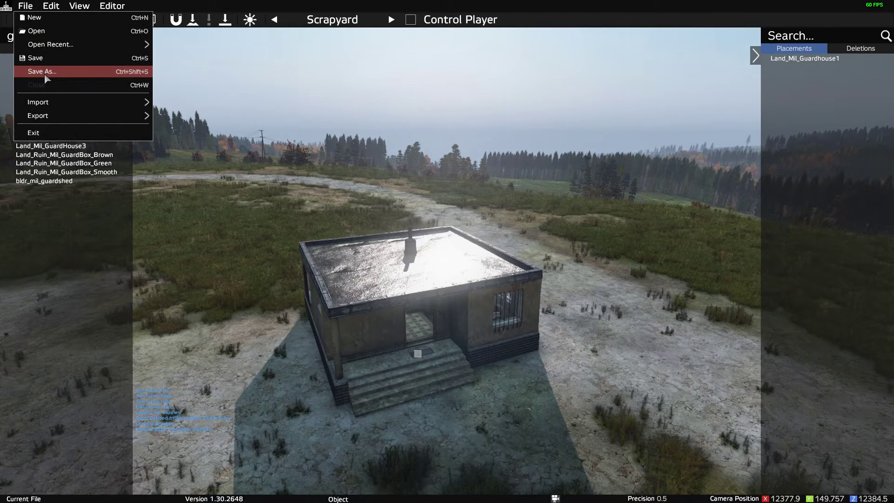
{"action": "left_click", "coordinate": [202, 250]}
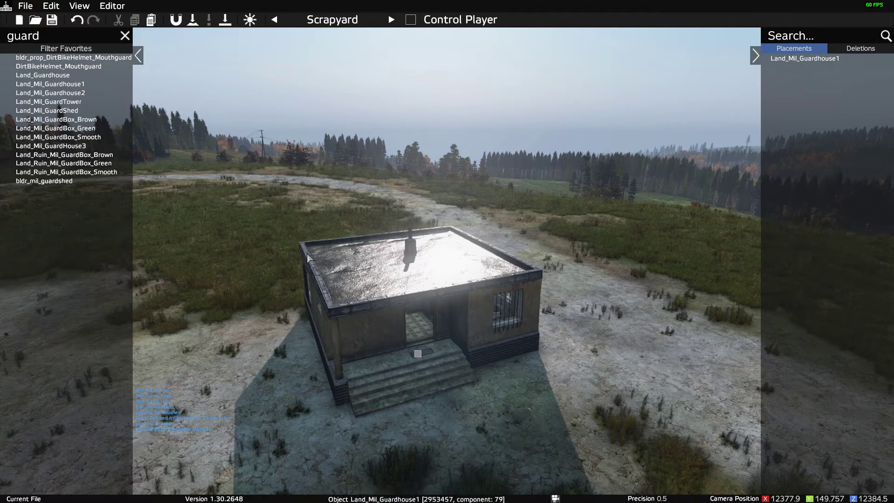
{"action": "key", "text": "s"}
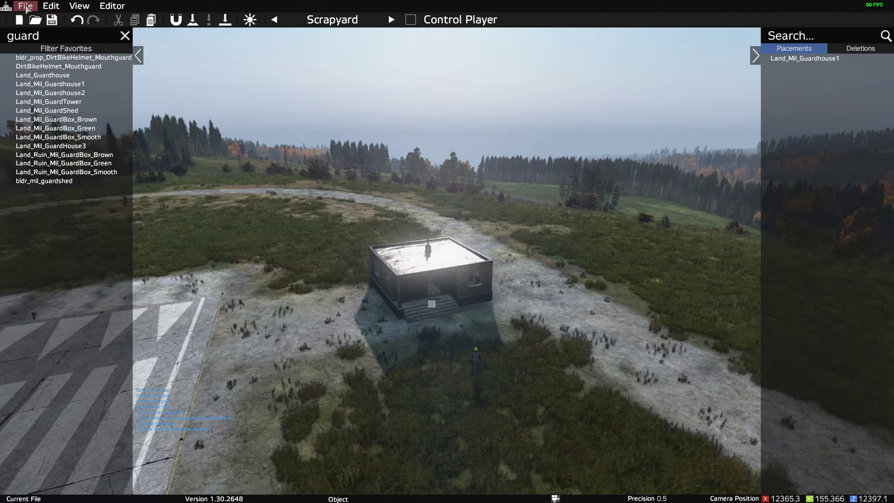
Export the guardhouse via Export to Object Spawner (*.json) as neafguardhouse.
{"action": "left_click", "coordinate": [26, 6]}
{"action": "mouse_move", "coordinate": [91, 120]}
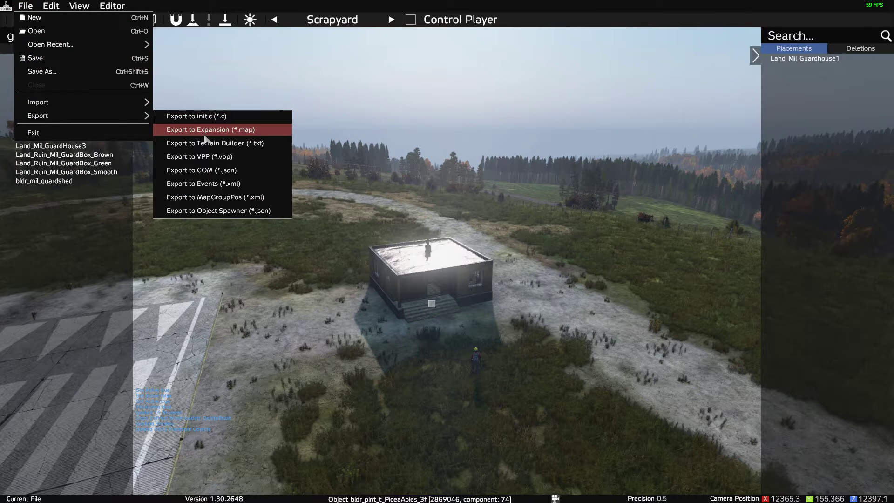
{"action": "left_click", "coordinate": [234, 211]}
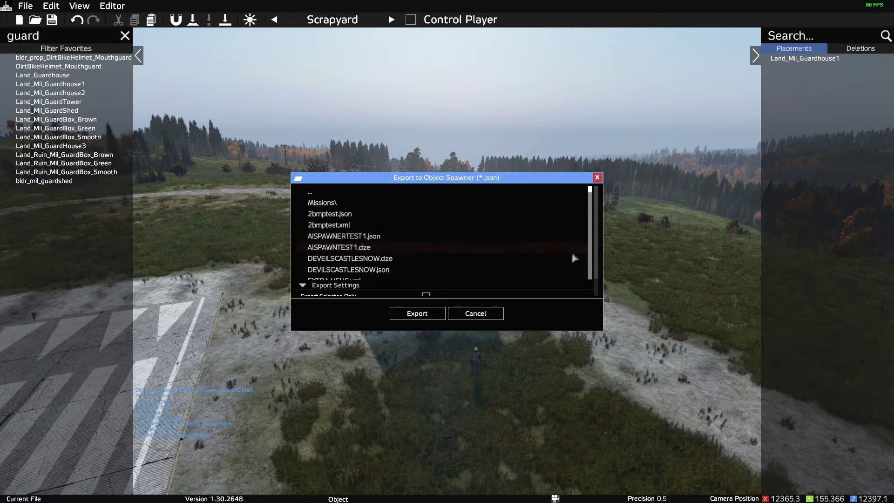
{"action": "scroll", "coordinate": [593, 273], "scroll_direction": "down", "scroll_amount": 2}
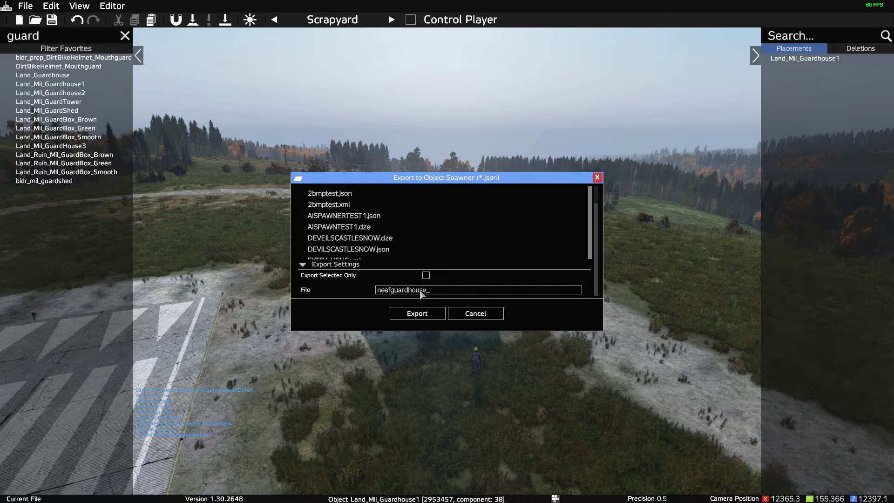
{"action": "left_click", "coordinate": [438, 314]}
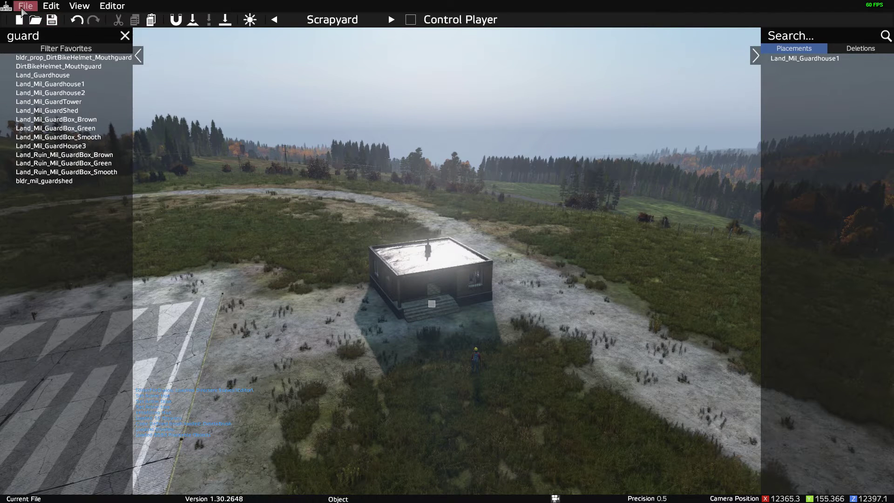
{"action": "left_click", "coordinate": [25, 6]}
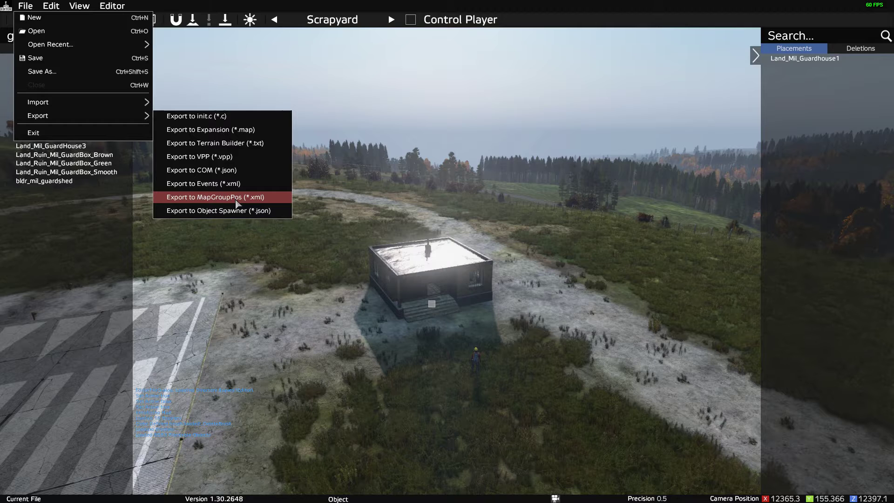
Export the guardhouse as a MapGroupPos XML file named 'neafguardloot'.
{"action": "left_click", "coordinate": [237, 204]}
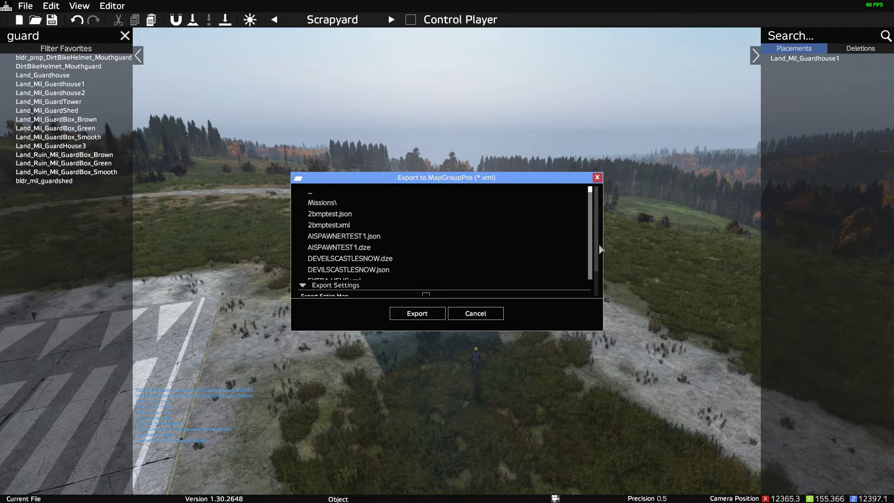
{"action": "scroll", "coordinate": [419, 279], "scroll_direction": "down", "scroll_amount": 2}
{"action": "left_click", "coordinate": [434, 292]}
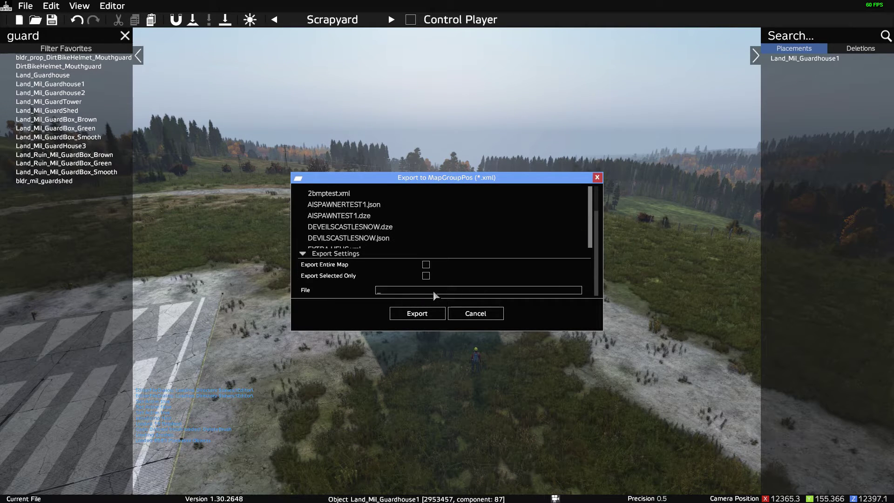
{"action": "type", "text": "neaf"}
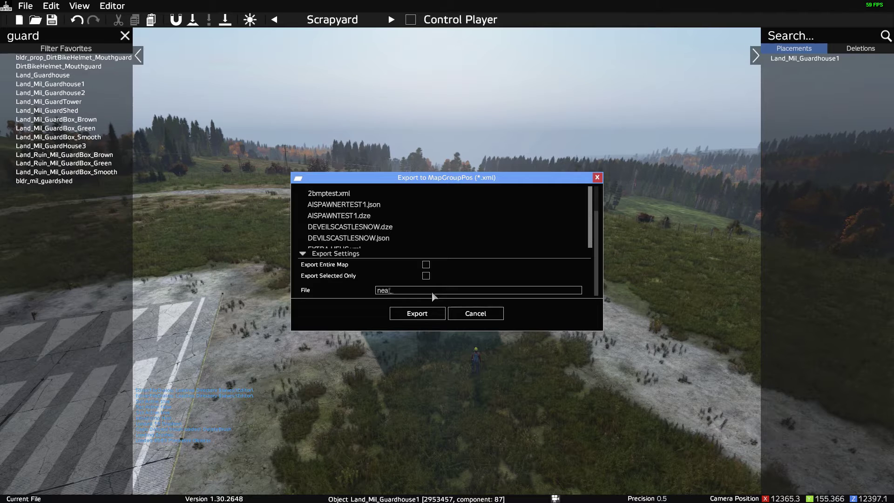
{"action": "type", "text": "guardloot"}
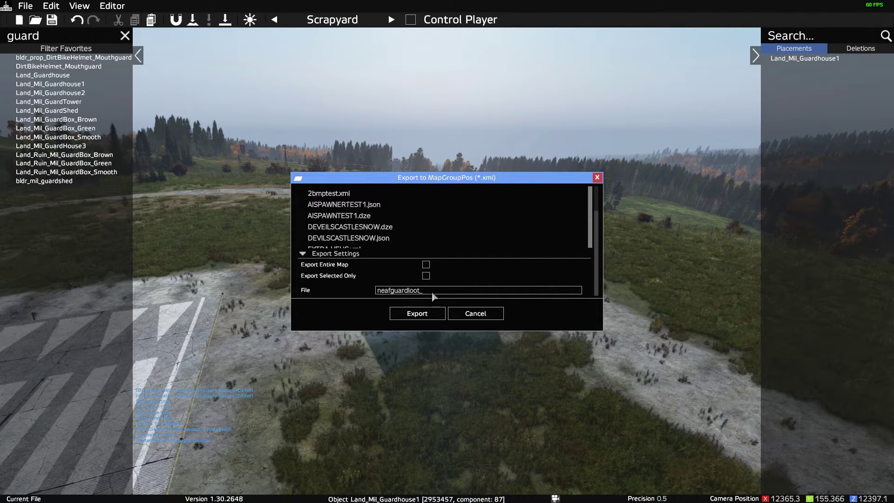
{"action": "left_click", "coordinate": [427, 314]}
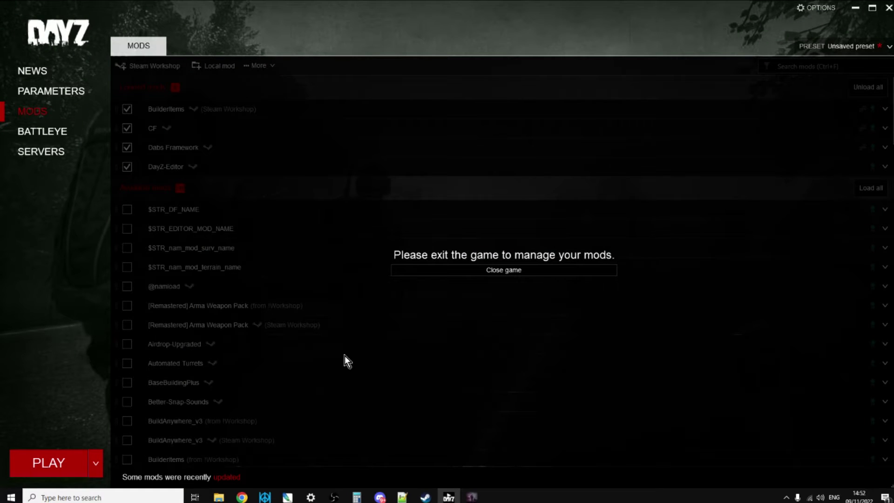
{"action": "mouse_move", "coordinate": [219, 497]}
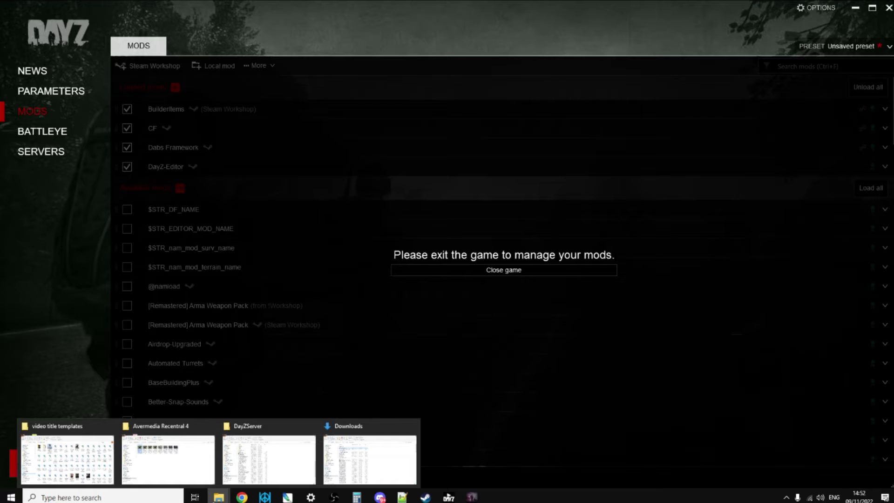
Browse File Explorer to Documents\DayZ\Editor and bring up the actions for neafguardhouse.json.
{"action": "left_click", "coordinate": [299, 471]}
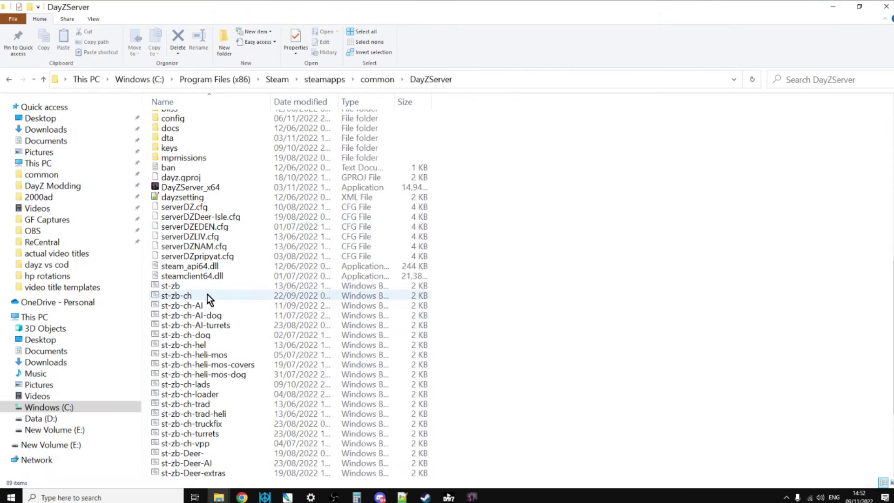
{"action": "left_click", "coordinate": [46, 141]}
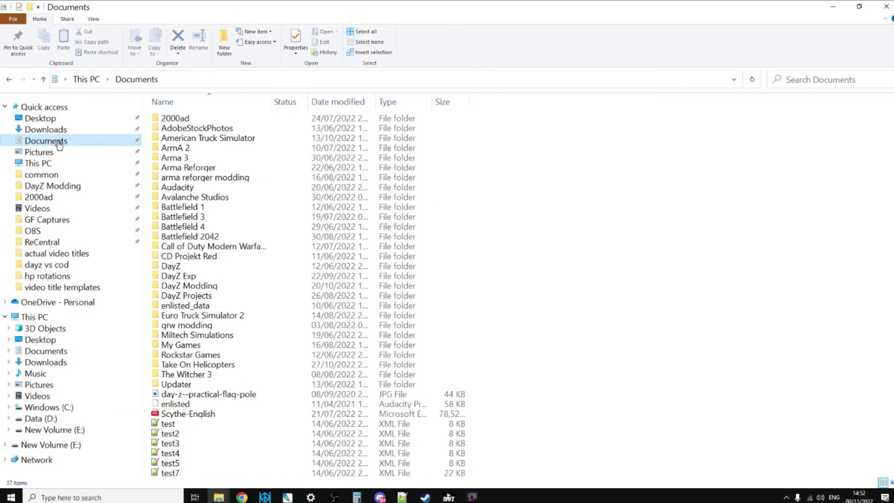
{"action": "left_click", "coordinate": [227, 81]}
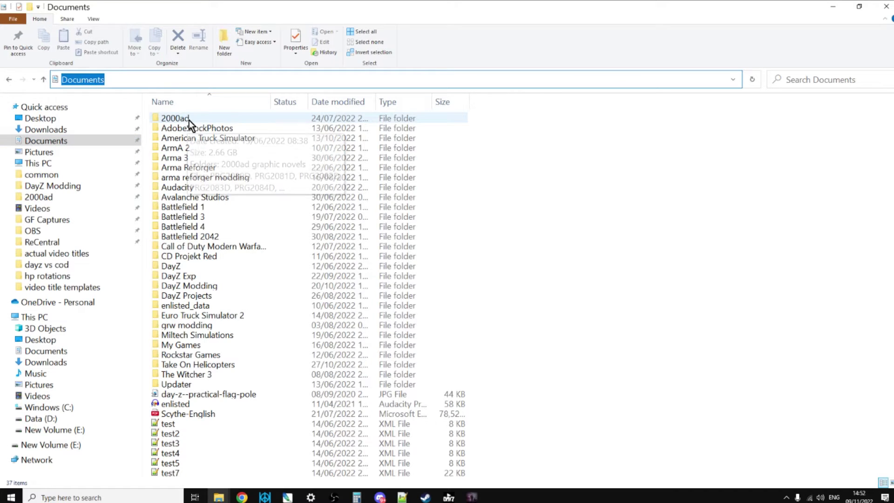
{"action": "double_click", "coordinate": [175, 268]}
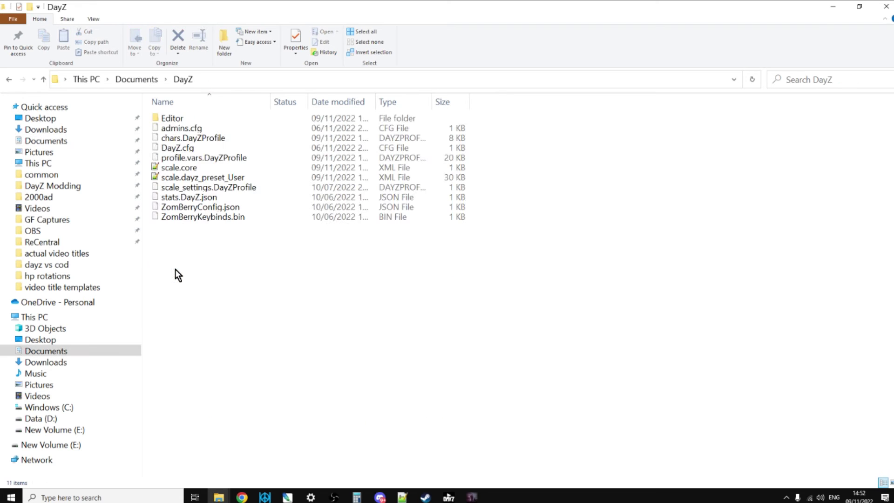
{"action": "double_click", "coordinate": [177, 119]}
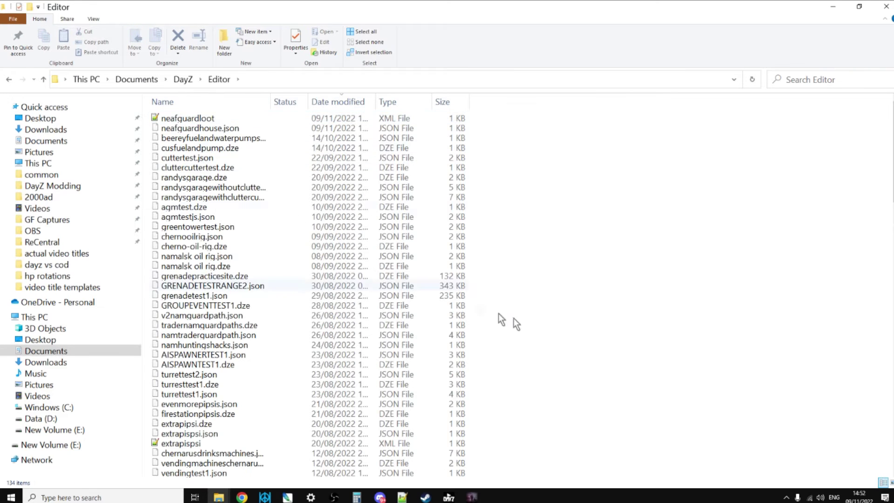
{"action": "right_click", "coordinate": [596, 241]}
{"action": "mouse_move", "coordinate": [642, 262]}
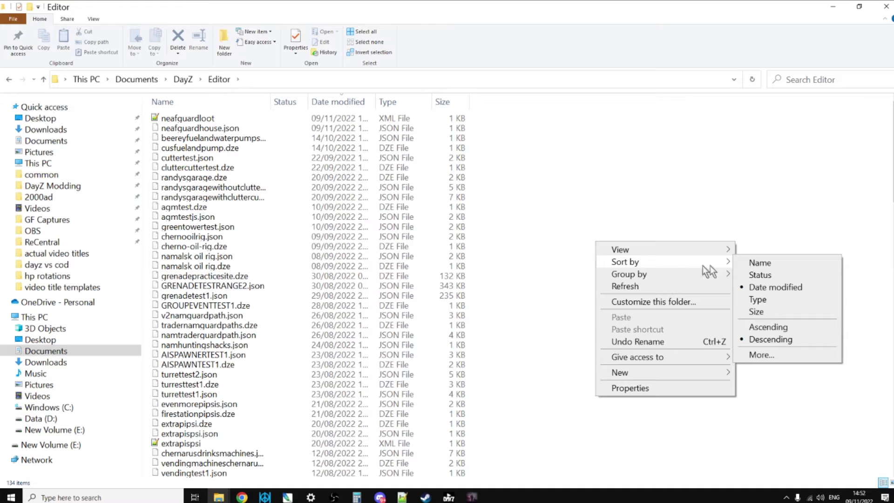
{"action": "left_click", "coordinate": [681, 203]}
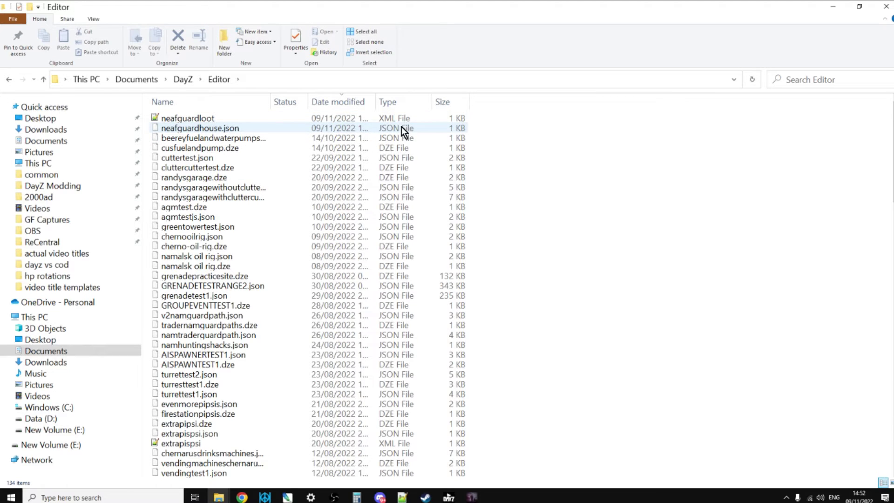
{"action": "right_click", "coordinate": [197, 129]}
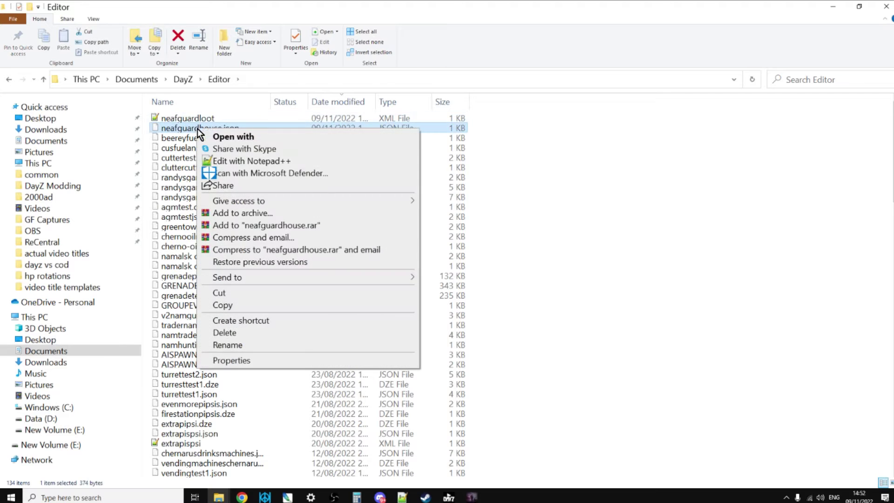
Open neafguardhouse.json and neafguardloot.xml in Notepad++, then view the mapgrouppos.xml tab.
{"action": "left_click", "coordinate": [245, 161]}
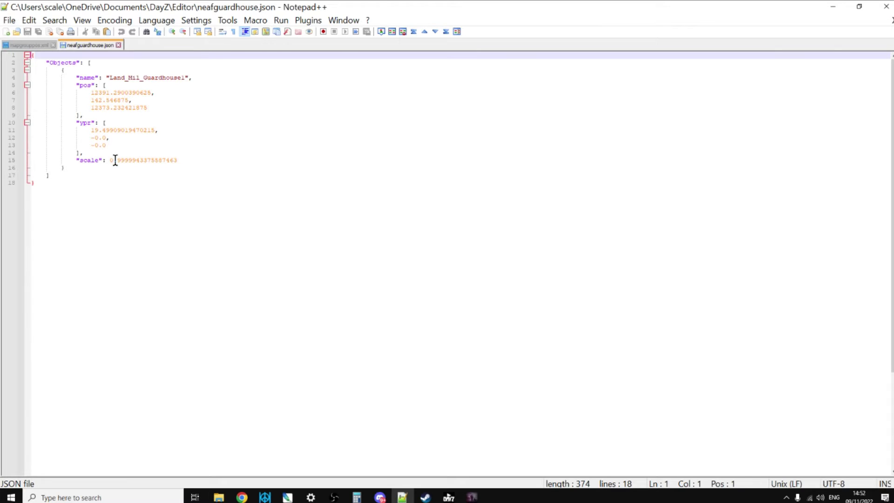
{"action": "left_click", "coordinate": [225, 499]}
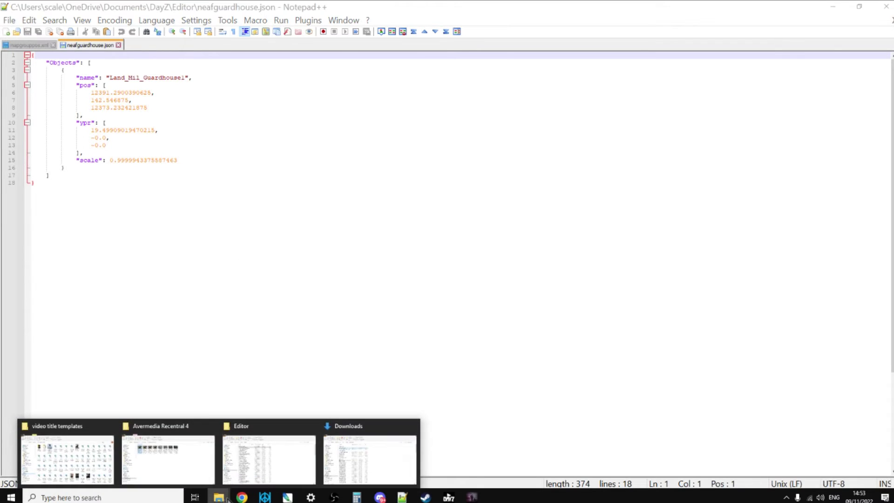
{"action": "left_click", "coordinate": [267, 479]}
{"action": "left_click", "coordinate": [191, 118]}
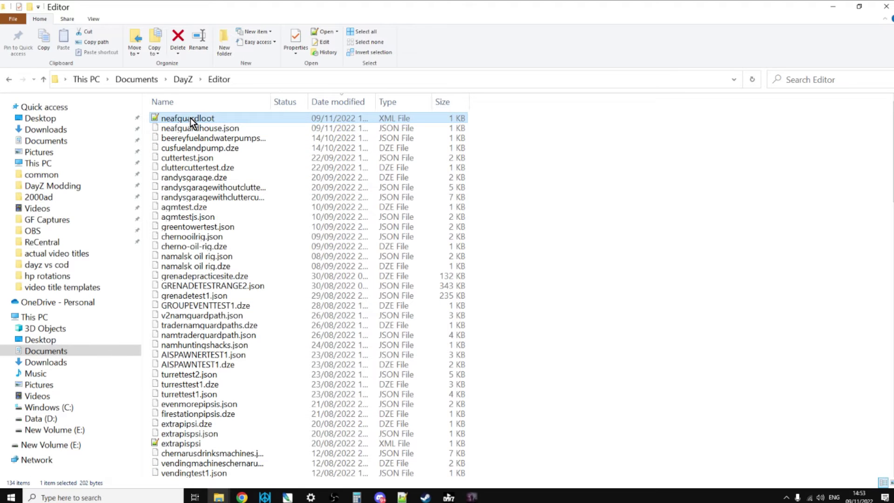
{"action": "right_click", "coordinate": [191, 118]}
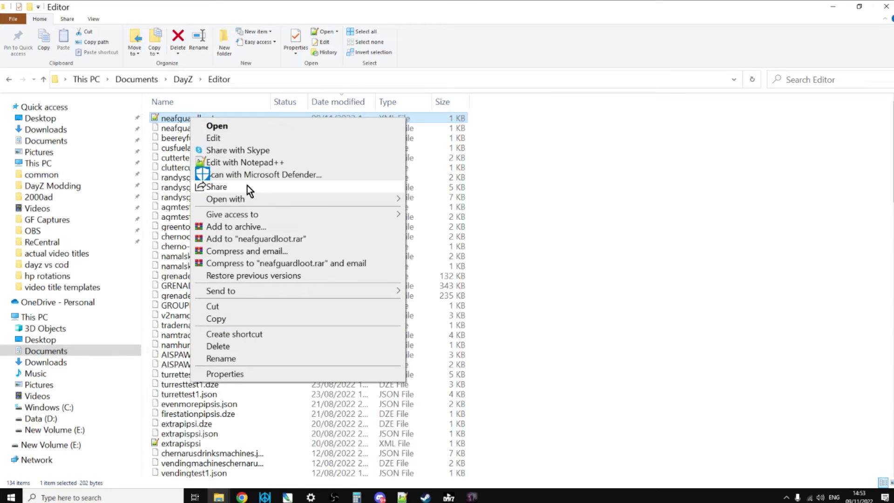
{"action": "left_click", "coordinate": [250, 163]}
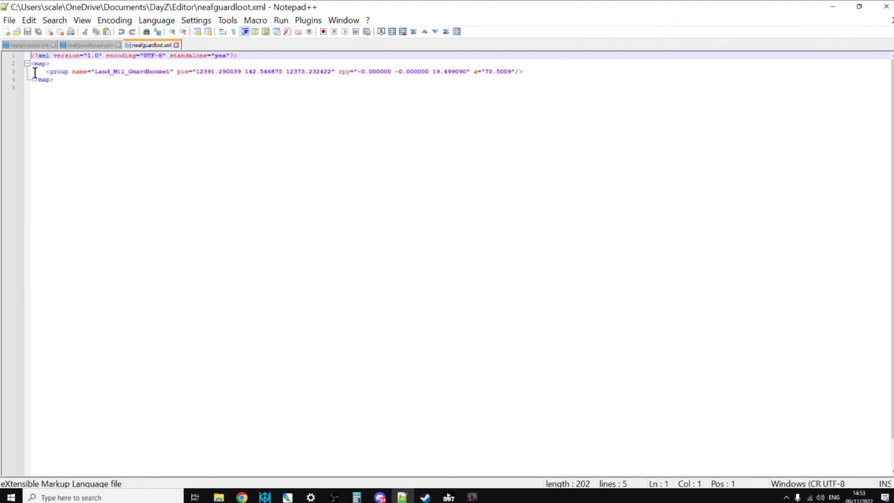
{"action": "left_click_drag", "start_coordinate": [39, 72], "coordinate": [531, 72]}
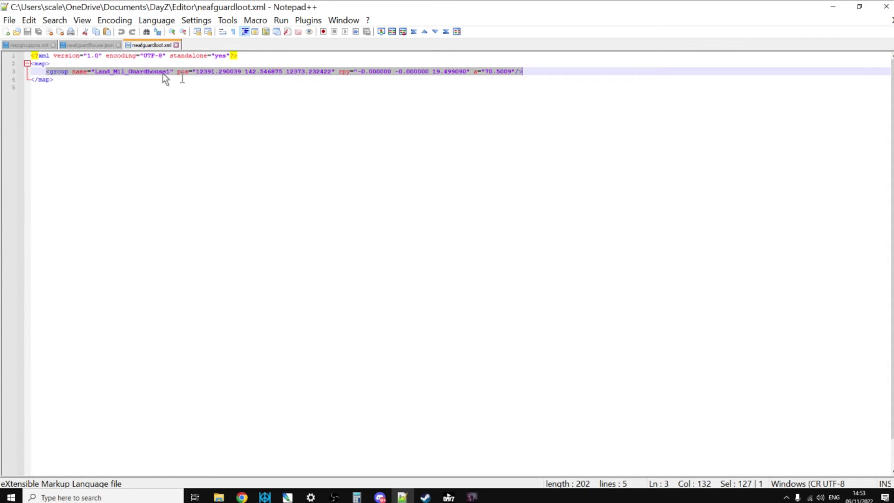
{"action": "left_click", "coordinate": [33, 48]}
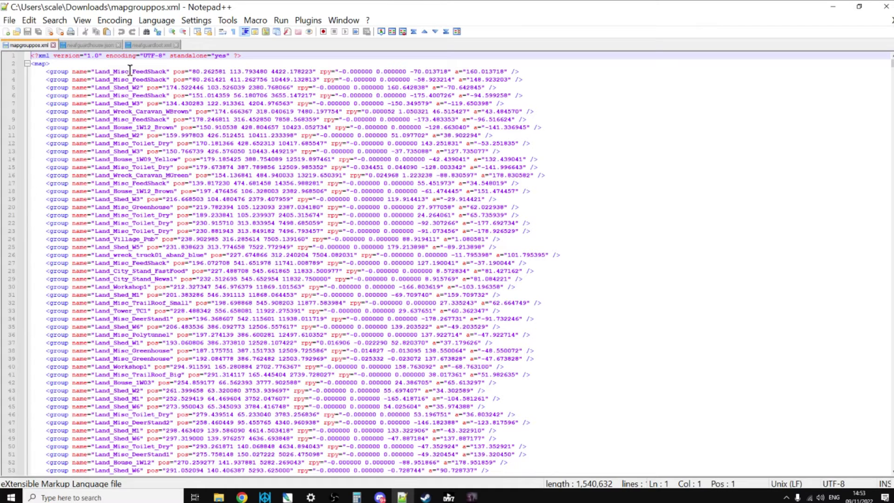
{"action": "left_click_drag", "start_coordinate": [176, 71], "coordinate": [318, 72]}
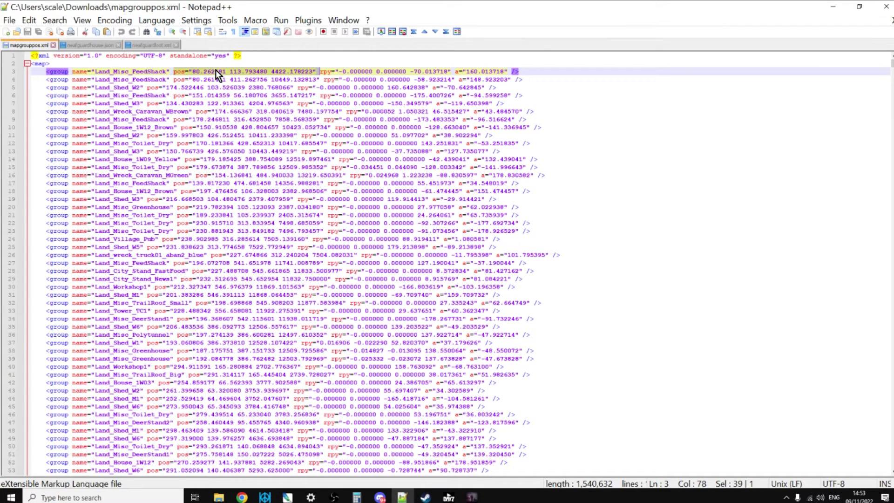
{"action": "left_click", "coordinate": [166, 72]}
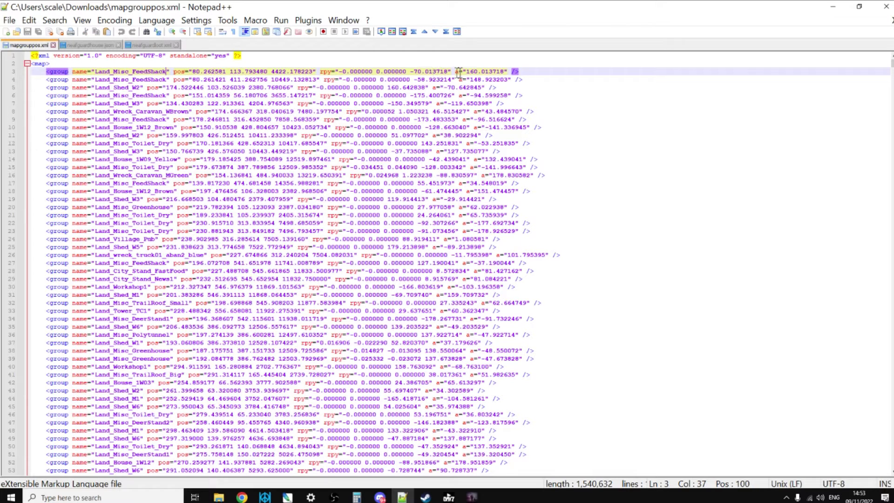
{"action": "left_click_drag", "start_coordinate": [518, 71], "coordinate": [40, 69]}
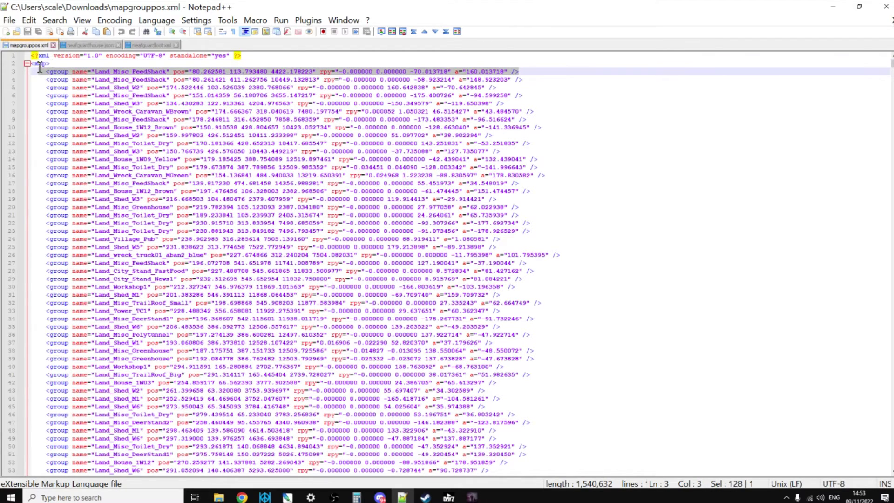
{"action": "left_click", "coordinate": [200, 70]}
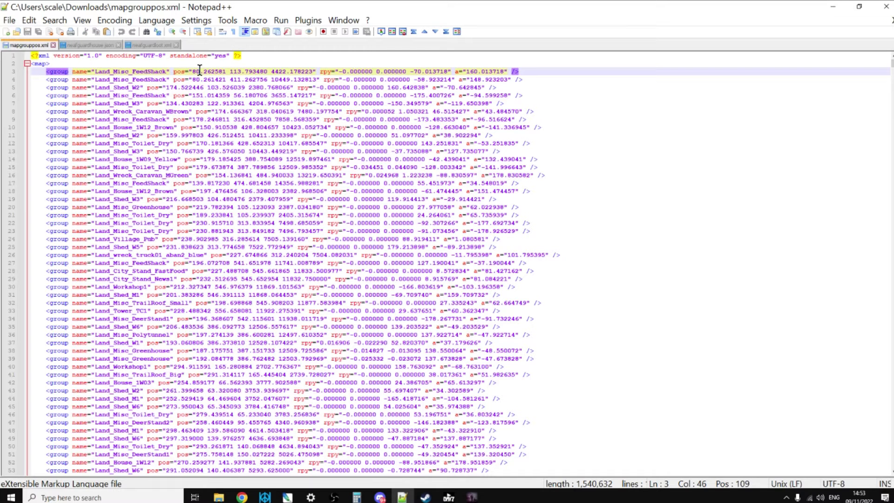
Scroll the Nitrado file browser down to the chernarusplus map group files, including mapgrouppos.xml.
{"action": "left_click", "coordinate": [242, 498]}
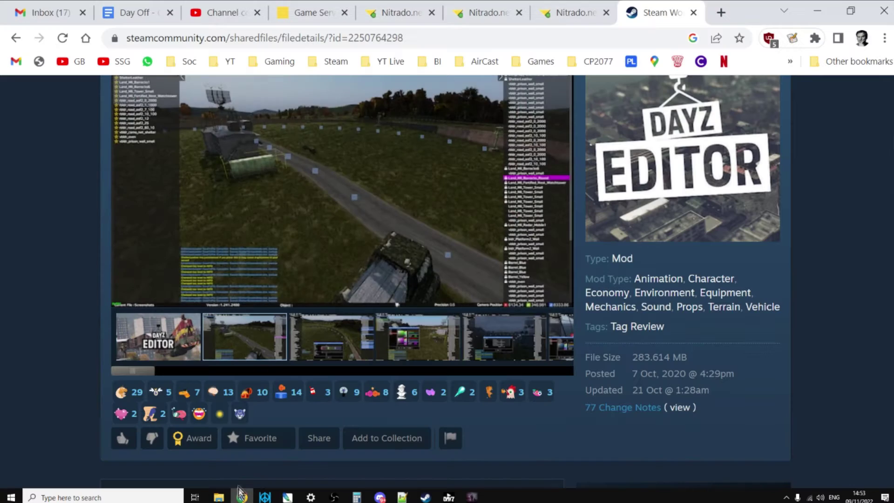
{"action": "left_click", "coordinate": [552, 11]}
{"action": "left_click", "coordinate": [497, 17]}
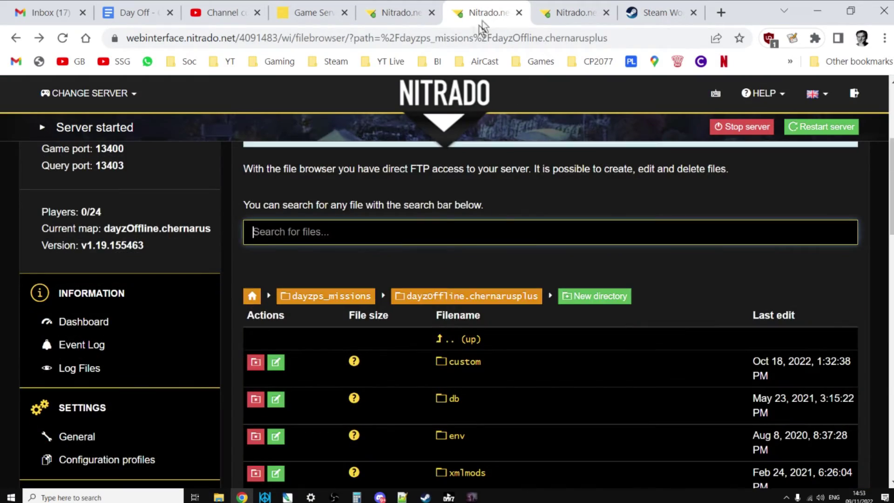
{"action": "scroll", "coordinate": [479, 347], "scroll_direction": "down", "scroll_amount": 8}
{"action": "scroll", "coordinate": [479, 350], "scroll_direction": "down", "scroll_amount": 10}
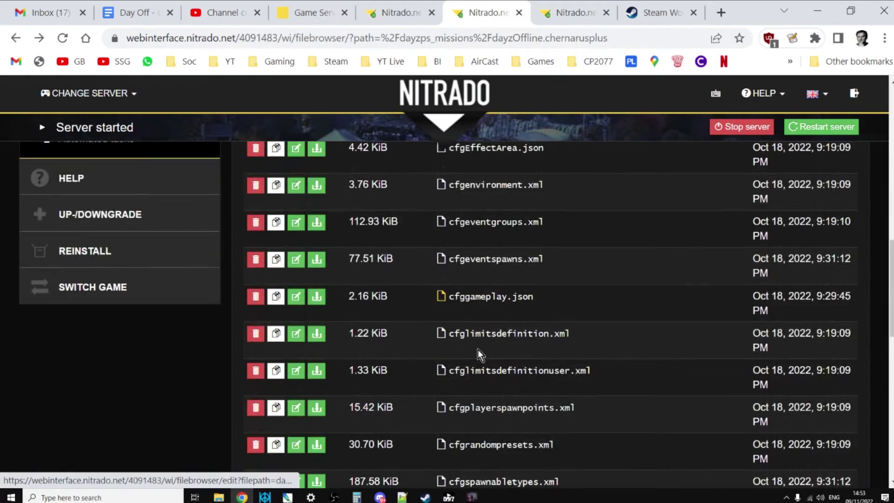
{"action": "scroll", "coordinate": [477, 350], "scroll_direction": "down", "scroll_amount": 3}
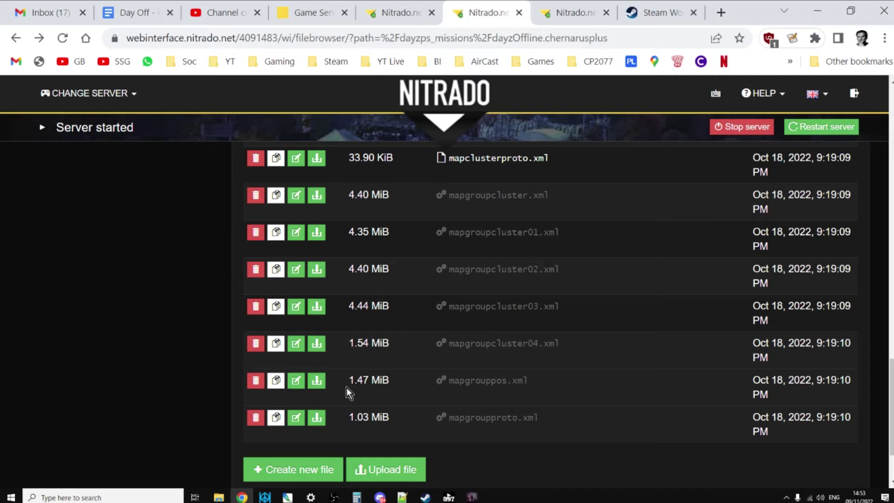
{"action": "left_click", "coordinate": [398, 497]}
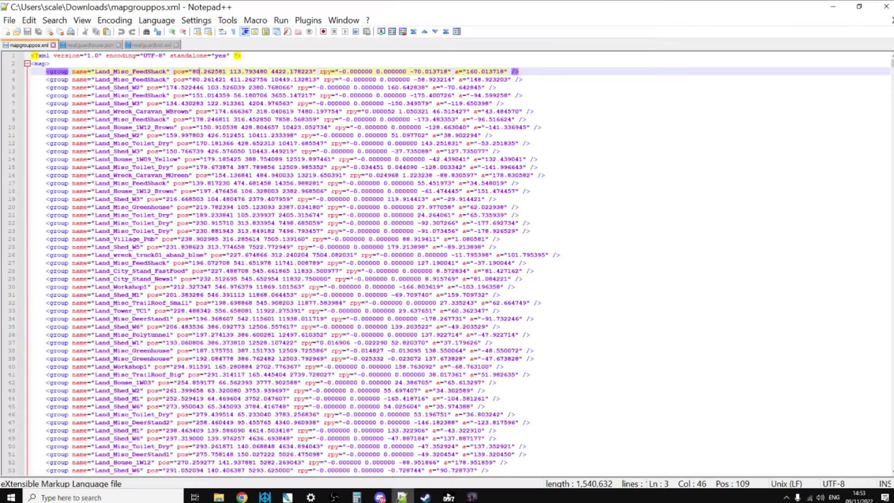
Copy the Land_Mil_Guardhouse1 group line from neafguardloot.xml onto a new line 4 of mapgrouppos.xml.
{"action": "left_click", "coordinate": [140, 56]}
{"action": "left_click", "coordinate": [138, 61]}
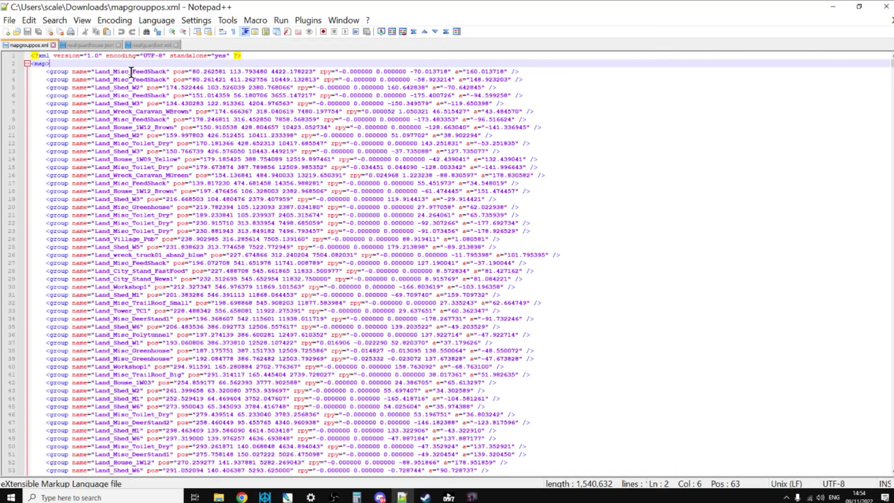
{"action": "key", "text": "Return"}
{"action": "key", "text": "Return"}
{"action": "key", "text": "Return"}
{"action": "key", "text": "Up"}
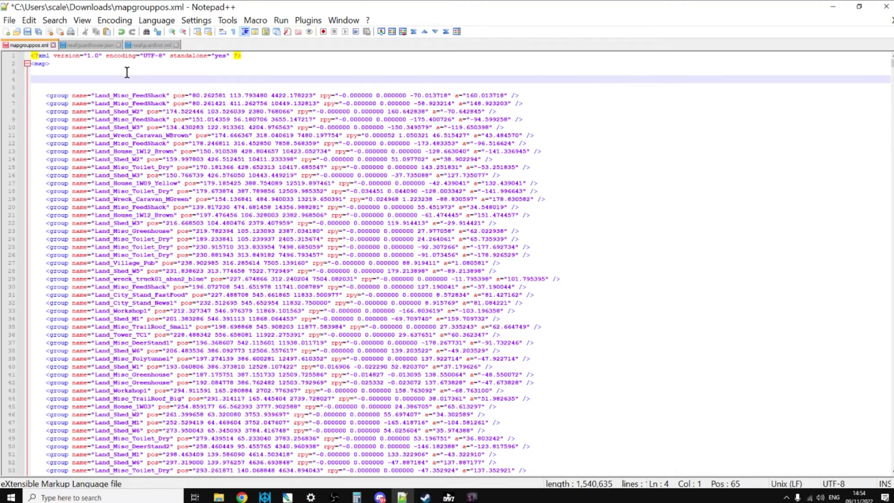
{"action": "left_click", "coordinate": [150, 45]}
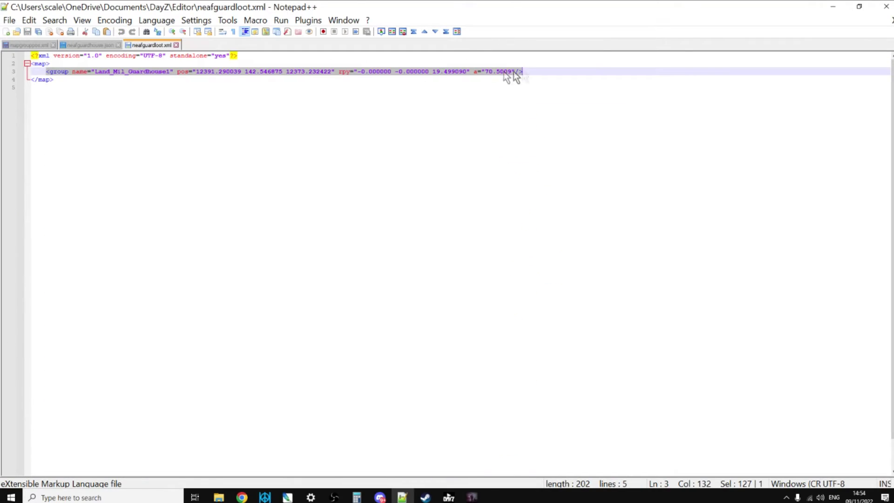
{"action": "left_click_drag", "start_coordinate": [523, 71], "coordinate": [44, 71]}
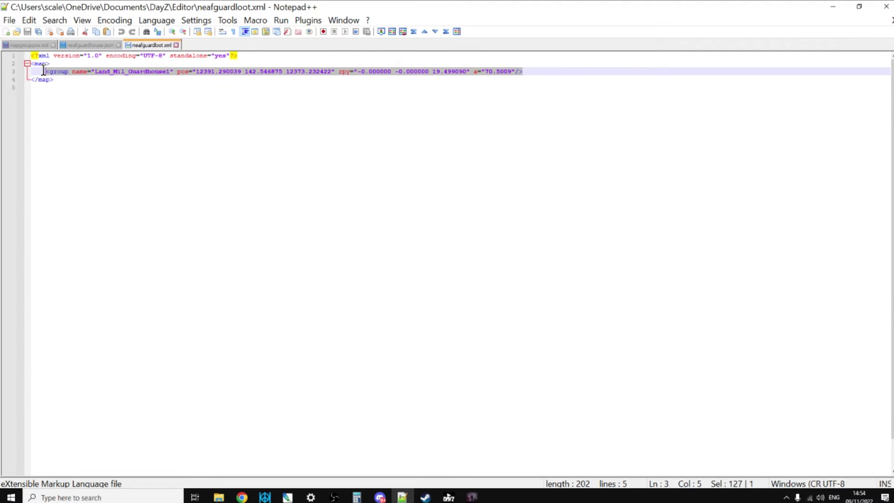
{"action": "right_click", "coordinate": [54, 72]}
{"action": "left_click", "coordinate": [69, 91]}
{"action": "left_click", "coordinate": [26, 45]}
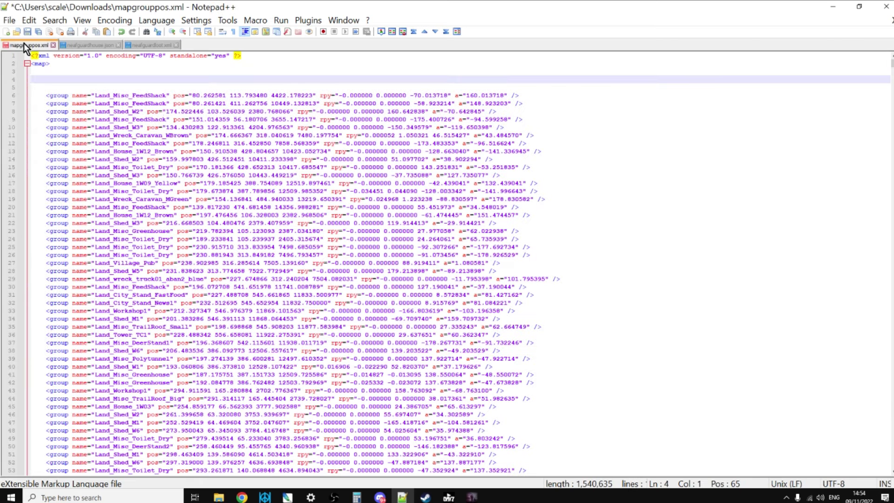
{"action": "key", "text": "ctrl+v"}
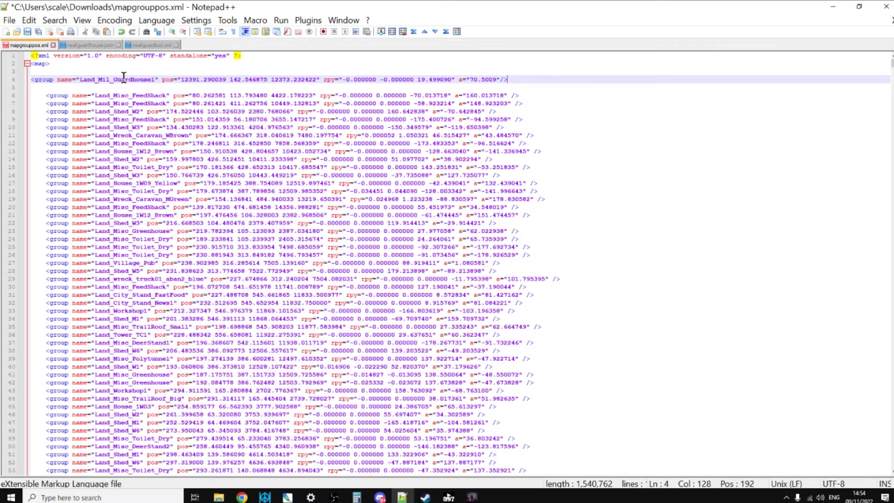
Indent the pasted guardhouse line and append the comment <!--new neaf loot-->.
{"action": "left_click", "coordinate": [32, 80]}
{"action": "key", "text": "Tab"}
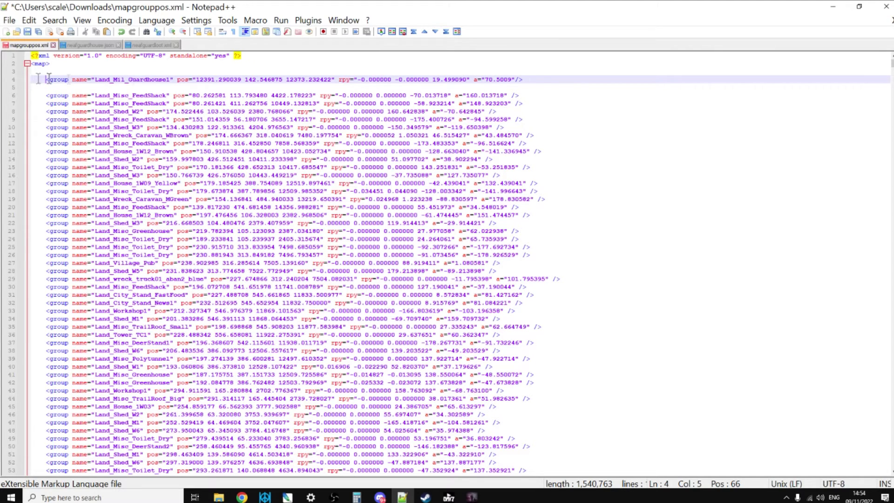
{"action": "left_click", "coordinate": [542, 80]}
{"action": "type", "text": "<!"}
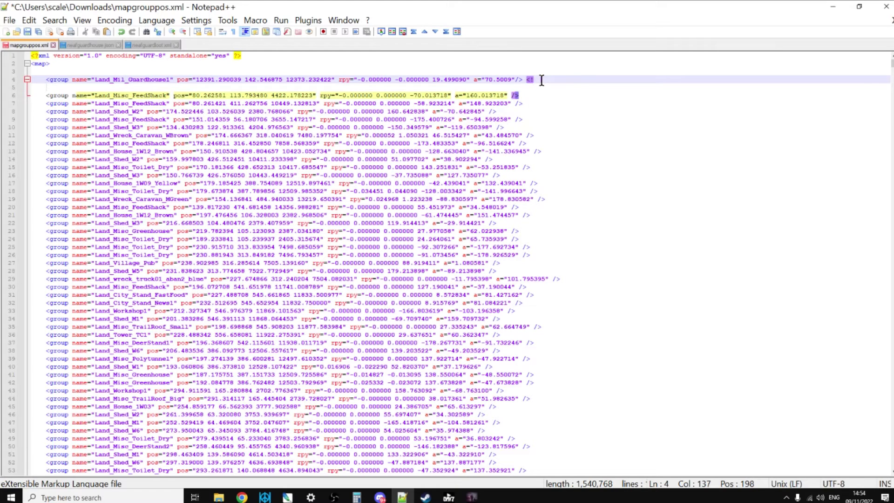
{"action": "type", "text": " new neaf loot-->"}
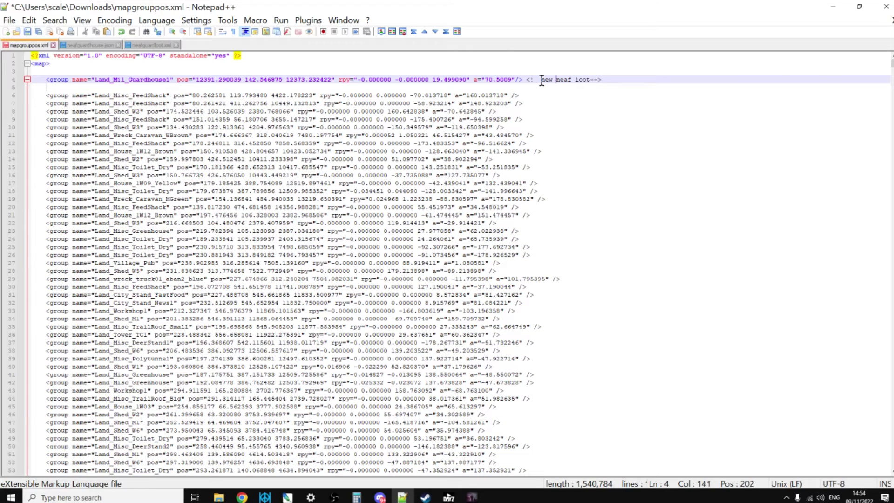
{"action": "key", "text": "BackSpace"}
{"action": "key", "text": "BackSpace"}
{"action": "type", "text": "--"}
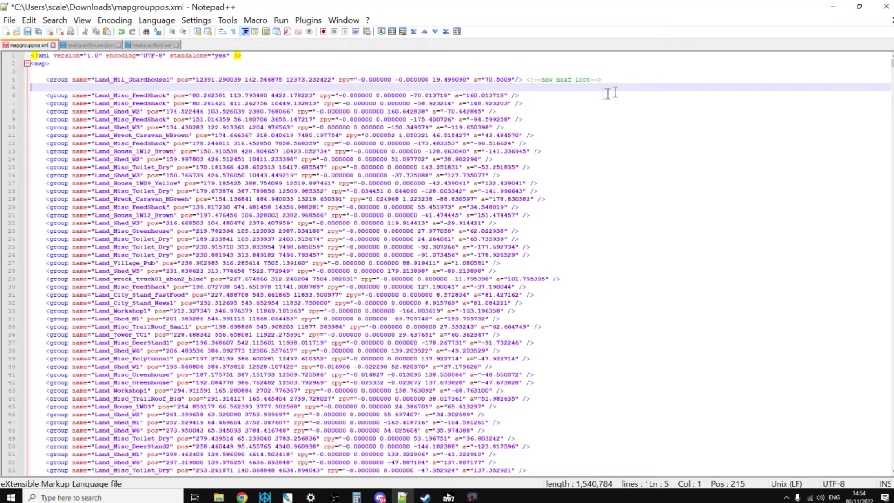
{"action": "left_click_drag", "start_coordinate": [603, 79], "coordinate": [525, 79]}
{"action": "left_click", "coordinate": [537, 92]}
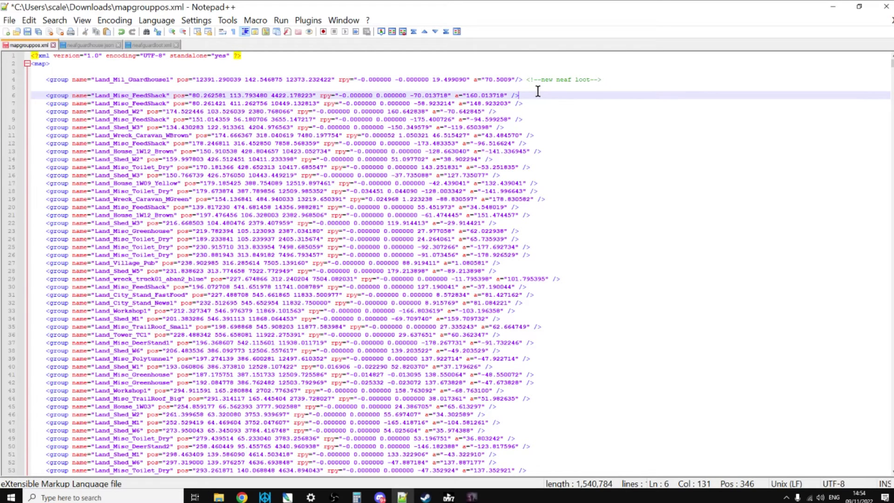
{"action": "left_click", "coordinate": [576, 80]}
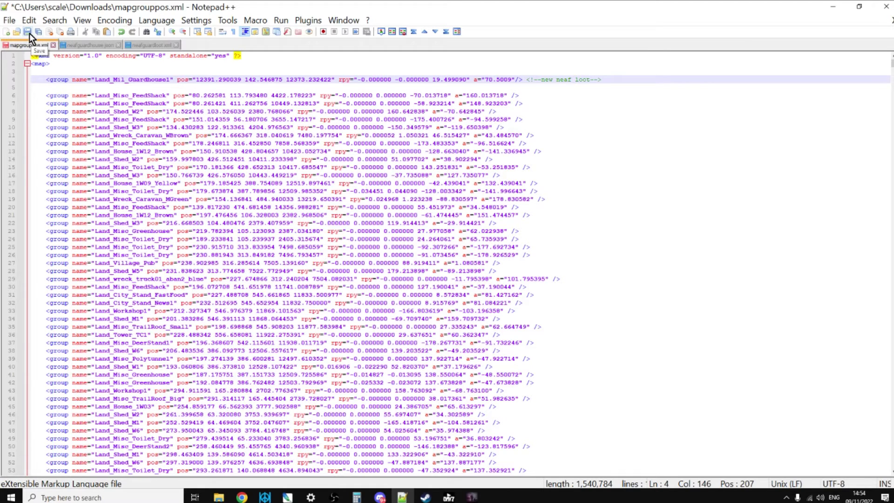
{"action": "left_click", "coordinate": [242, 497]}
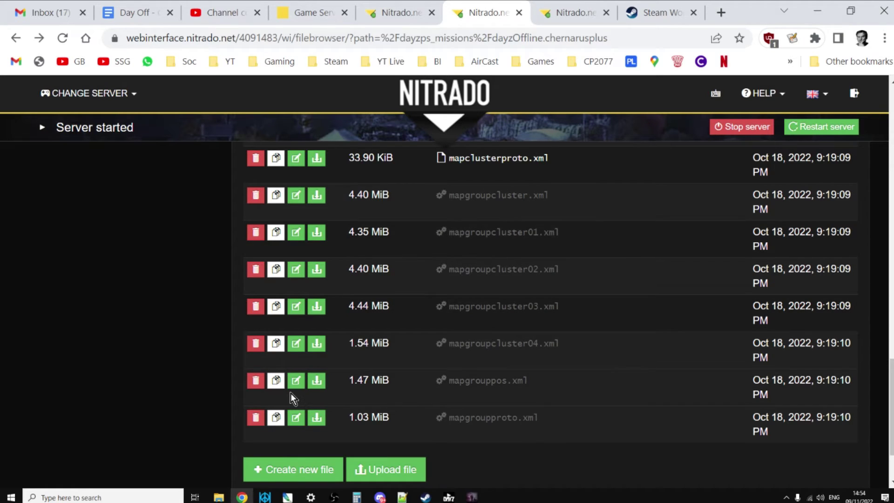
Open the custom folder in the Nitrado server file browser.
{"action": "scroll", "coordinate": [433, 347], "scroll_direction": "up", "scroll_amount": 3}
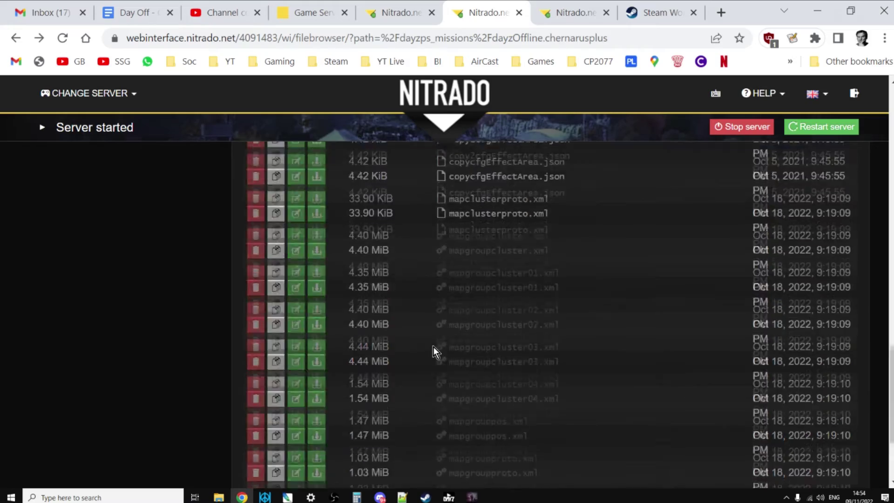
{"action": "scroll", "coordinate": [433, 346], "scroll_direction": "up", "scroll_amount": 20}
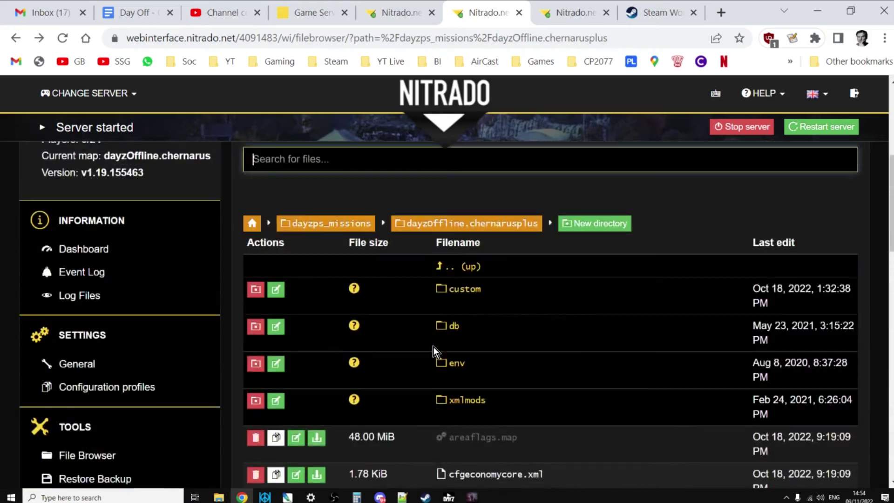
{"action": "scroll", "coordinate": [456, 328], "scroll_direction": "down", "scroll_amount": 2}
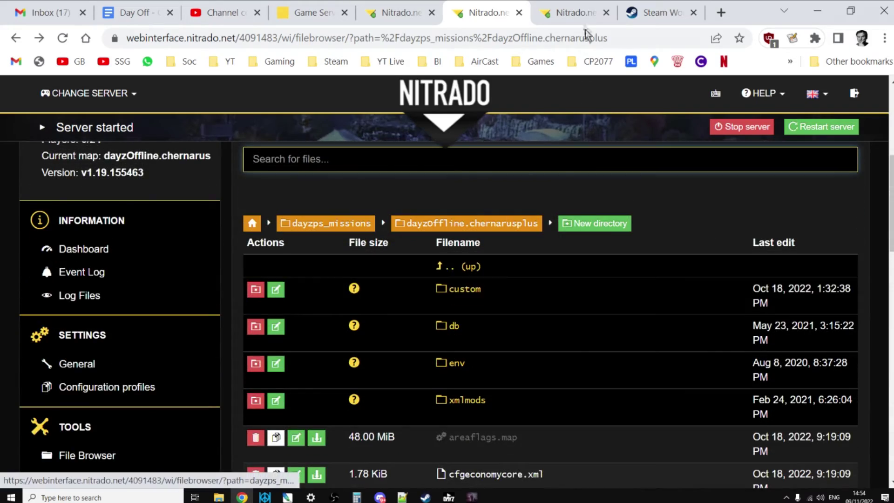
{"action": "left_click", "coordinate": [573, 13]}
{"action": "left_click", "coordinate": [489, 13]}
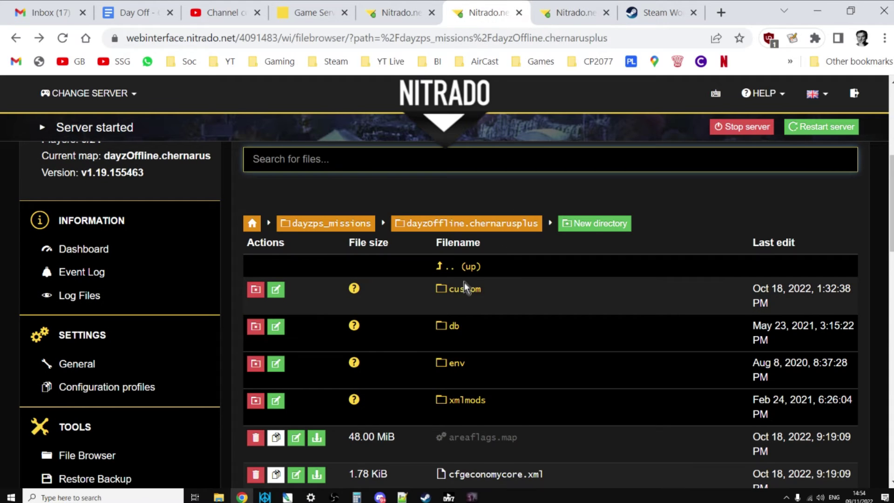
{"action": "left_click", "coordinate": [538, 299]}
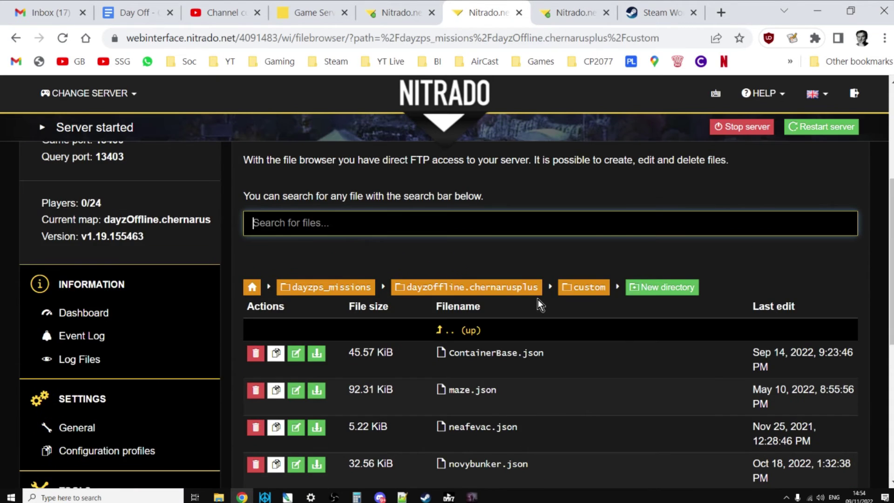
{"action": "scroll", "coordinate": [531, 300], "scroll_direction": "down", "scroll_amount": 5}
{"action": "scroll", "coordinate": [527, 300], "scroll_direction": "down", "scroll_amount": 3}
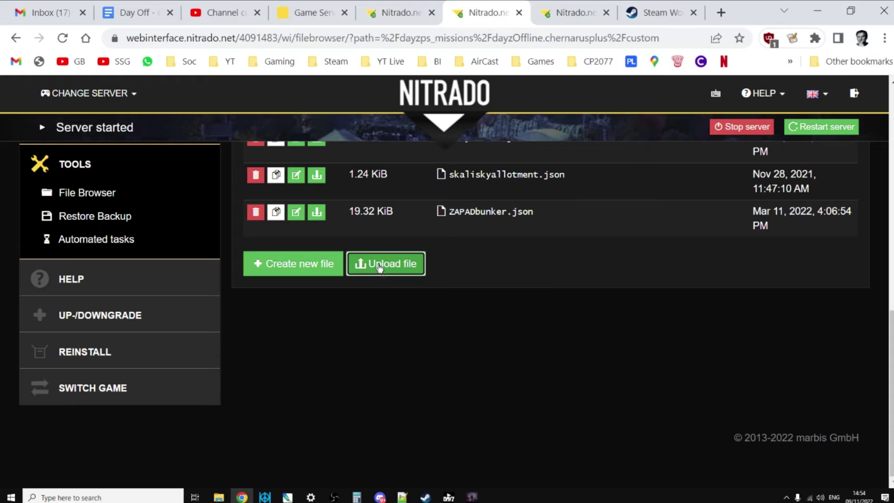
Upload neafguardhouse.json from Documents\DayZ\Editor into the custom folder.
{"action": "left_click", "coordinate": [379, 264]}
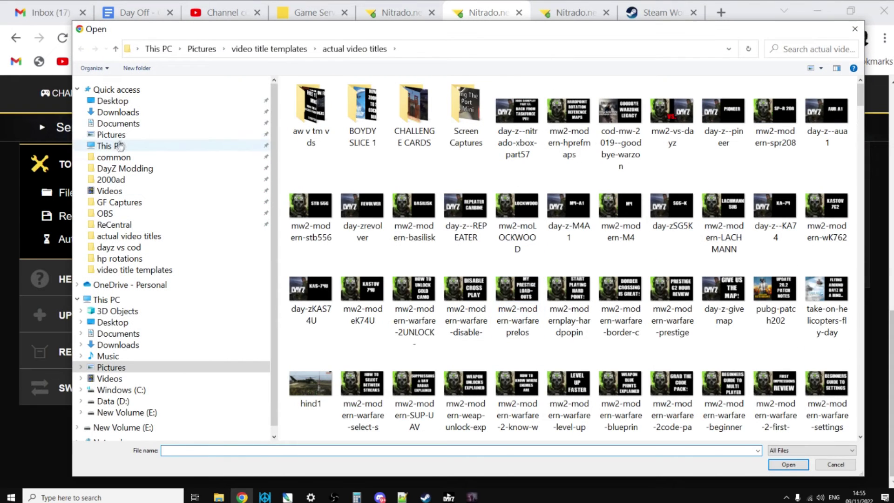
{"action": "left_click", "coordinate": [123, 122]}
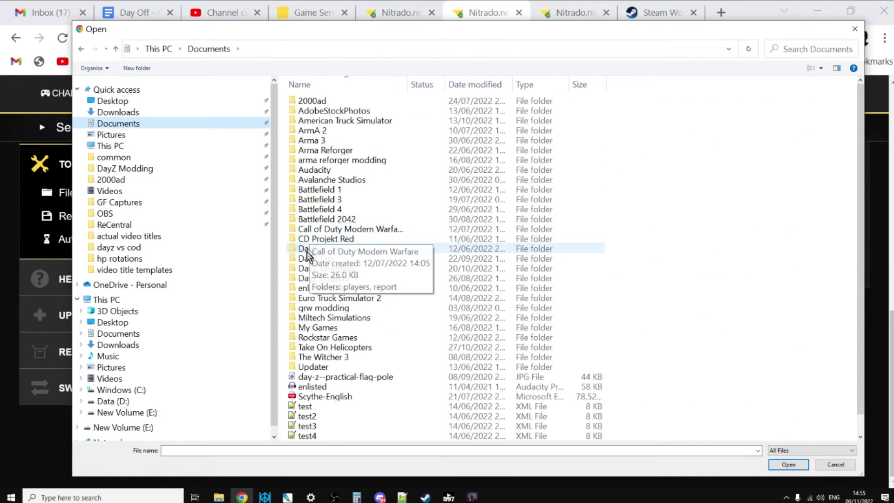
{"action": "left_click", "coordinate": [308, 251]}
{"action": "double_click", "coordinate": [307, 251]}
{"action": "double_click", "coordinate": [311, 101]}
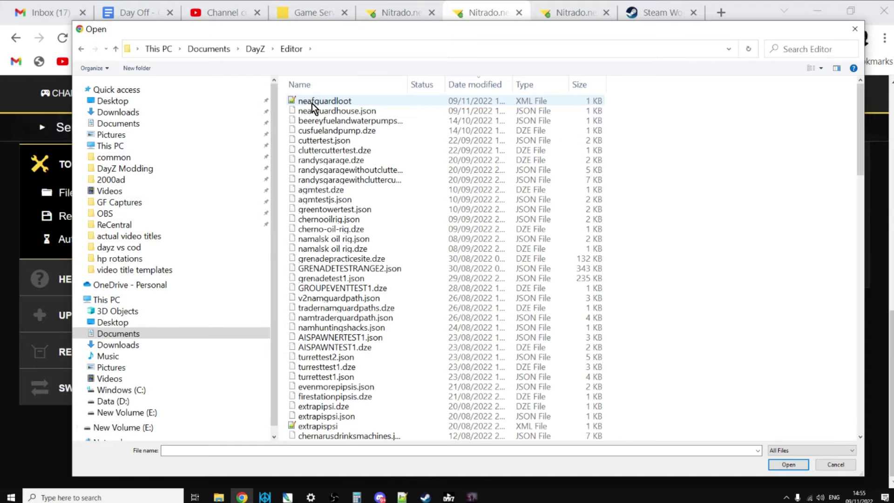
{"action": "left_click", "coordinate": [351, 112]}
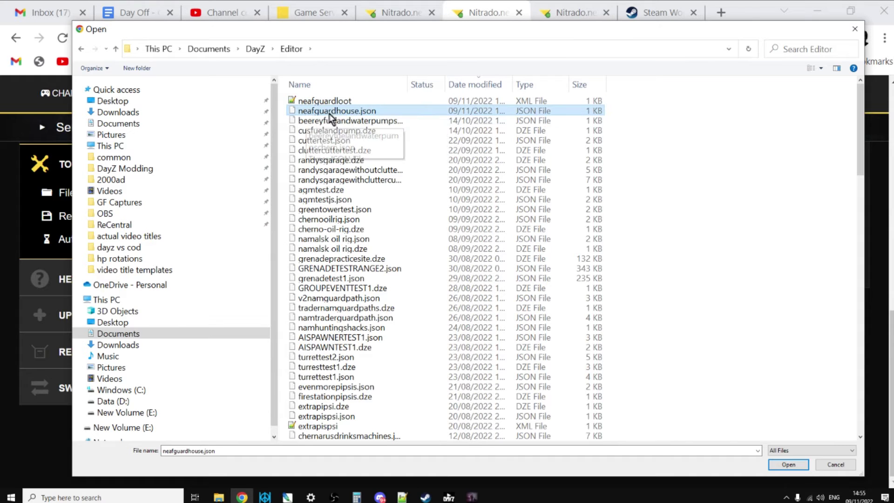
{"action": "left_click", "coordinate": [788, 464]}
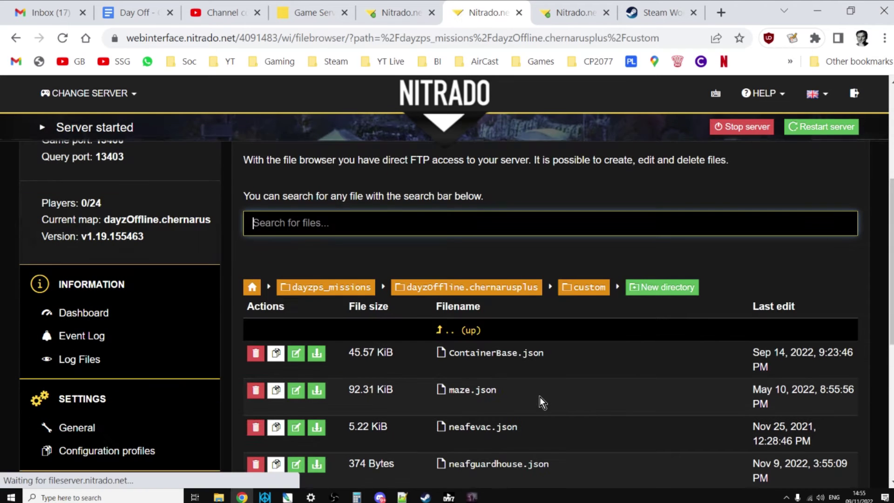
{"action": "scroll", "coordinate": [533, 368], "scroll_direction": "down", "scroll_amount": 3}
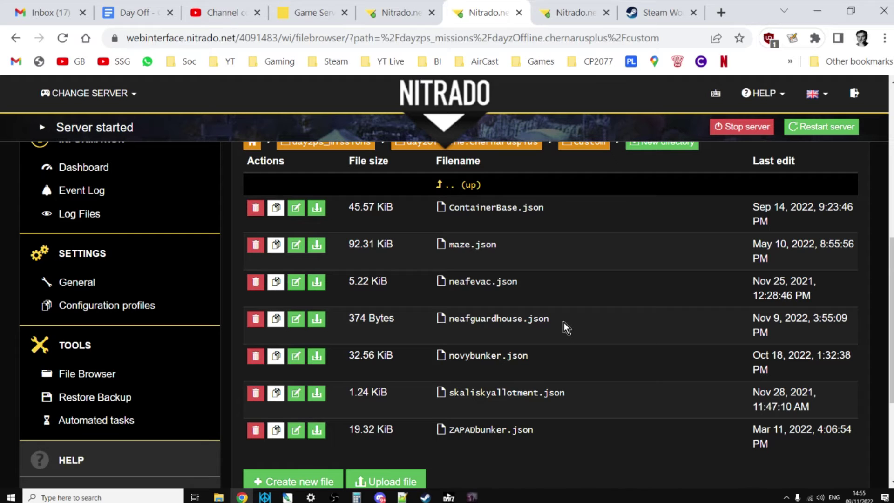
{"action": "left_click", "coordinate": [567, 14]}
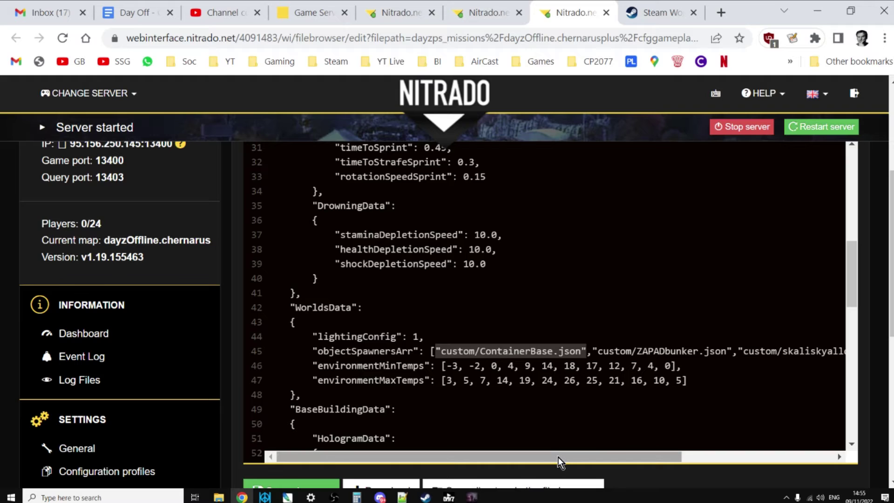
Duplicate the custom/ContainerBase.json entry at the start of objectSpawnersArr on line 45.
{"action": "left_click", "coordinate": [586, 366]}
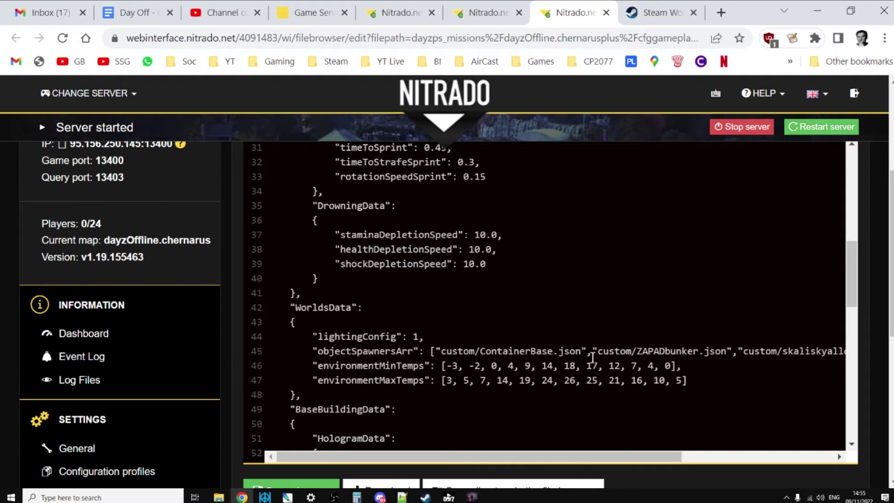
{"action": "left_click_drag", "start_coordinate": [590, 352], "coordinate": [438, 351]}
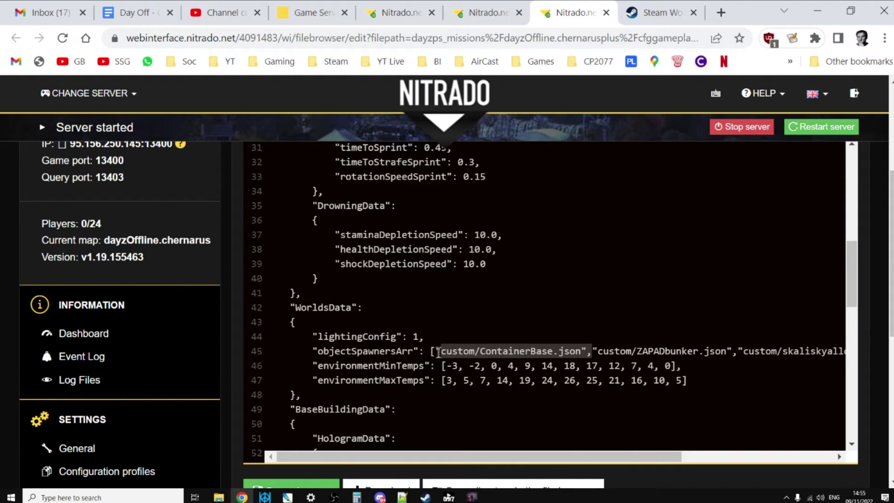
{"action": "right_click", "coordinate": [436, 353]}
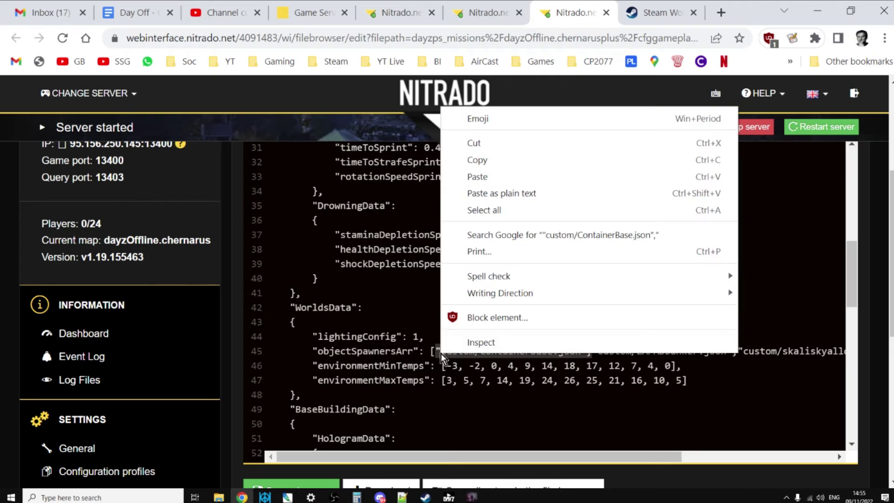
{"action": "left_click", "coordinate": [487, 160]}
{"action": "left_click", "coordinate": [438, 353]}
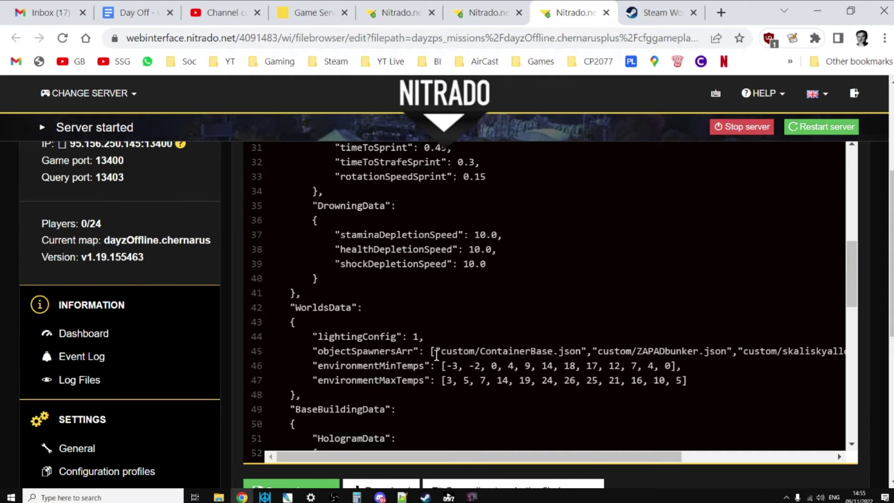
{"action": "type", "text": "\"custom/ContainerBase.json\","}
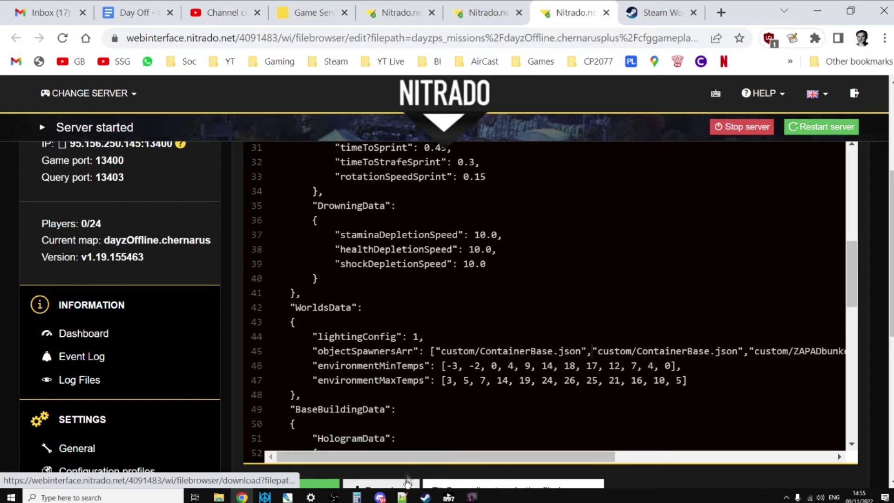
Copy the neafguardhouse.json file name from the custom folder listing.
{"action": "left_click", "coordinate": [505, 14]}
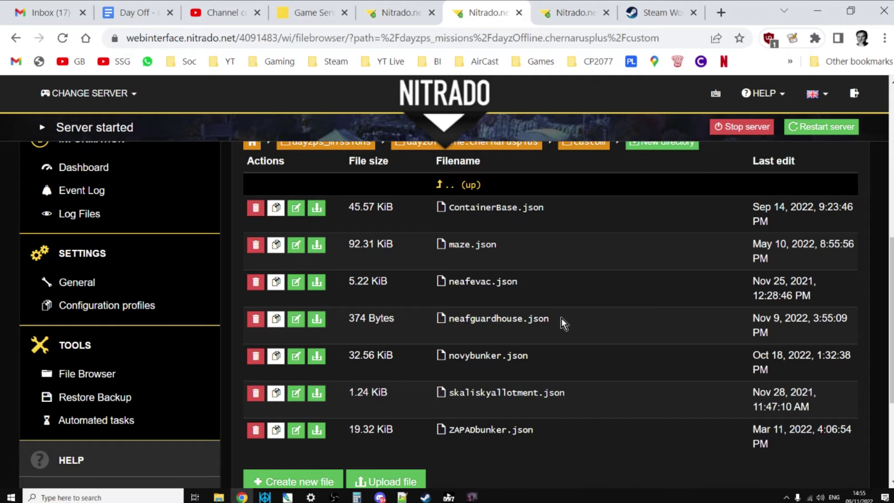
{"action": "left_click", "coordinate": [541, 320]}
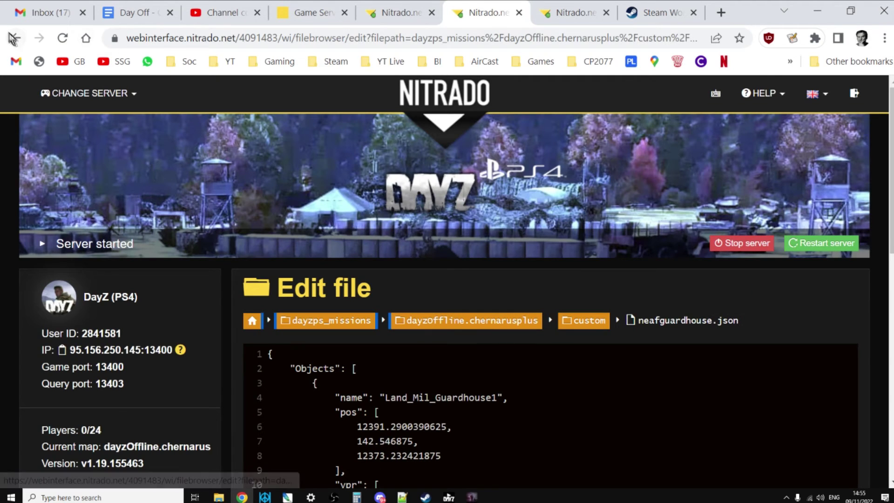
{"action": "left_click", "coordinate": [15, 38]}
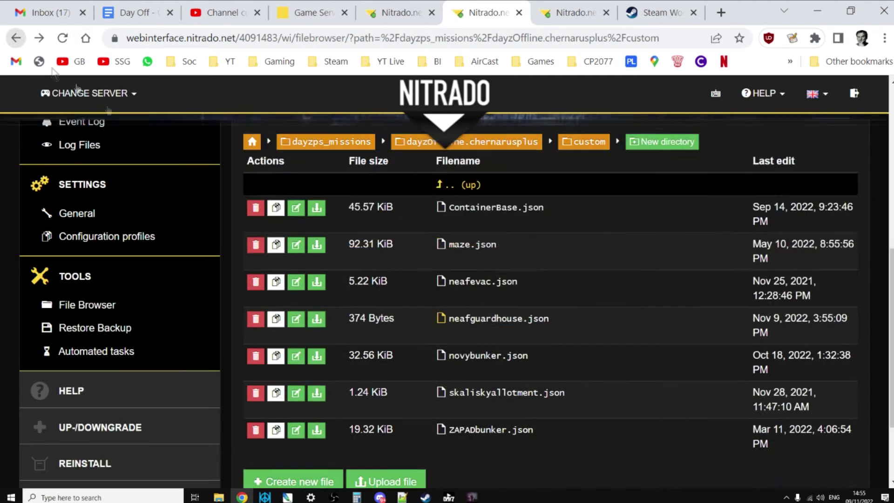
{"action": "left_click_drag", "start_coordinate": [548, 250], "coordinate": [450, 254]}
{"action": "right_click", "coordinate": [451, 254]}
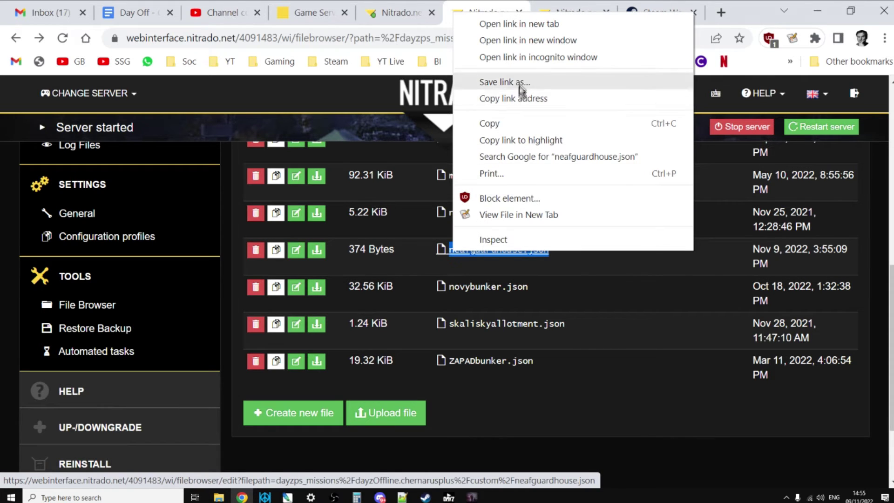
{"action": "left_click", "coordinate": [504, 123]}
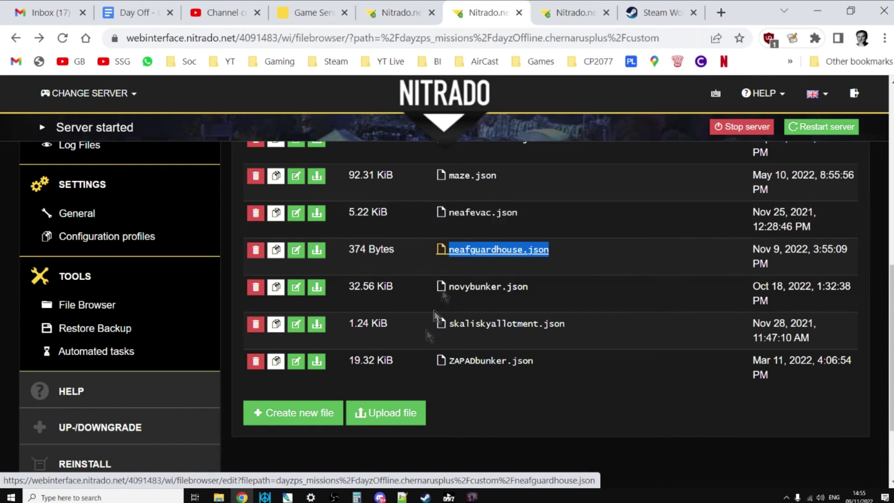
Replace ContainerBase.json in the first array entry with neafguardhouse.json.
{"action": "left_click", "coordinate": [563, 14]}
{"action": "left_click", "coordinate": [582, 355]}
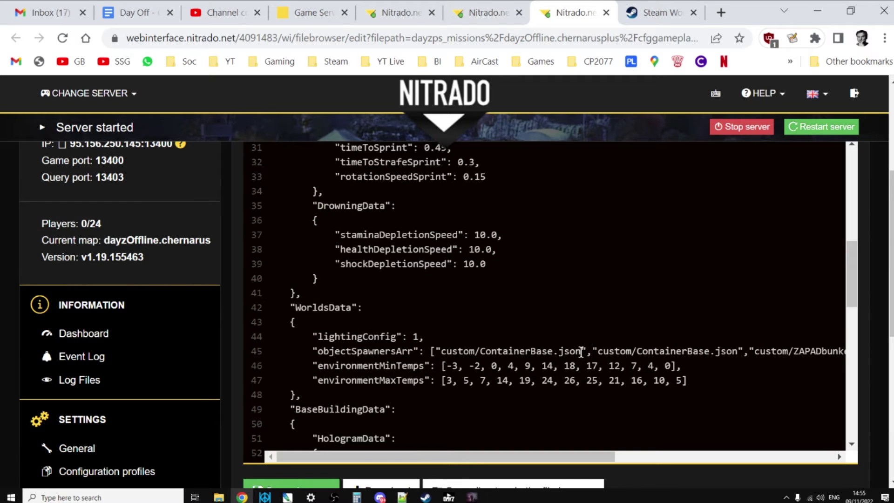
{"action": "left_click_drag", "start_coordinate": [579, 352], "coordinate": [481, 356]}
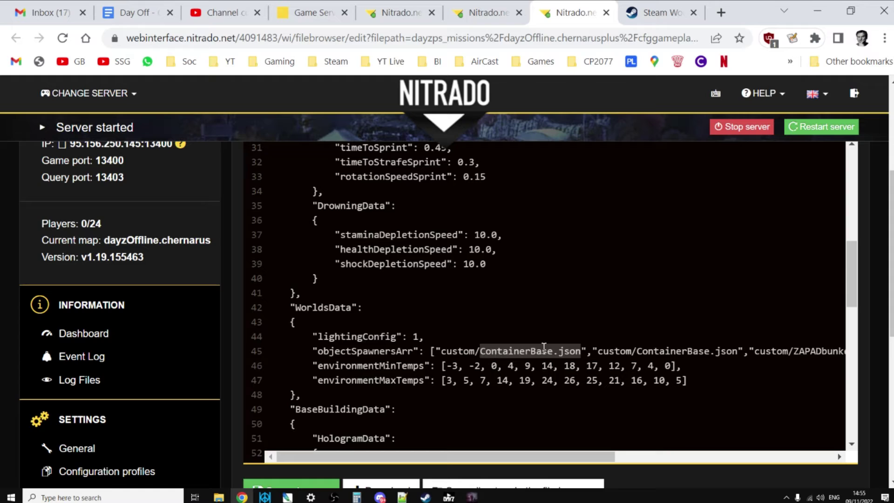
{"action": "key", "text": "ctrl+v"}
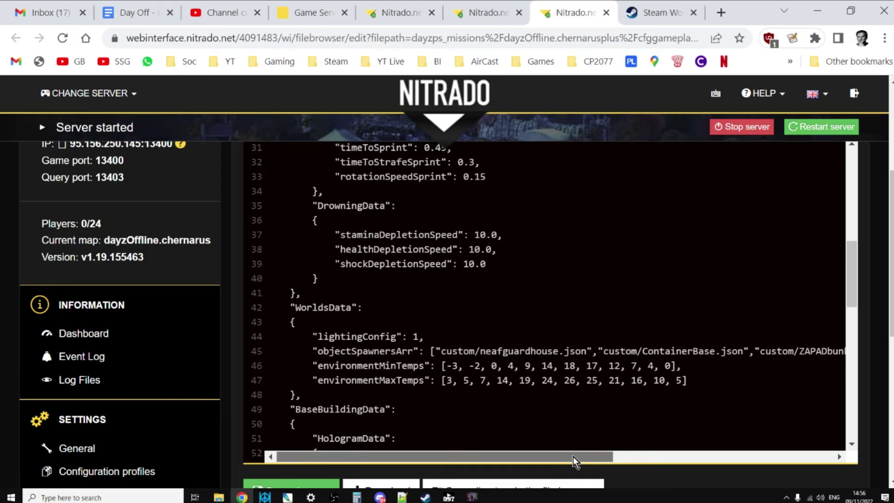
{"action": "left_click_drag", "start_coordinate": [576, 461], "coordinate": [609, 463]}
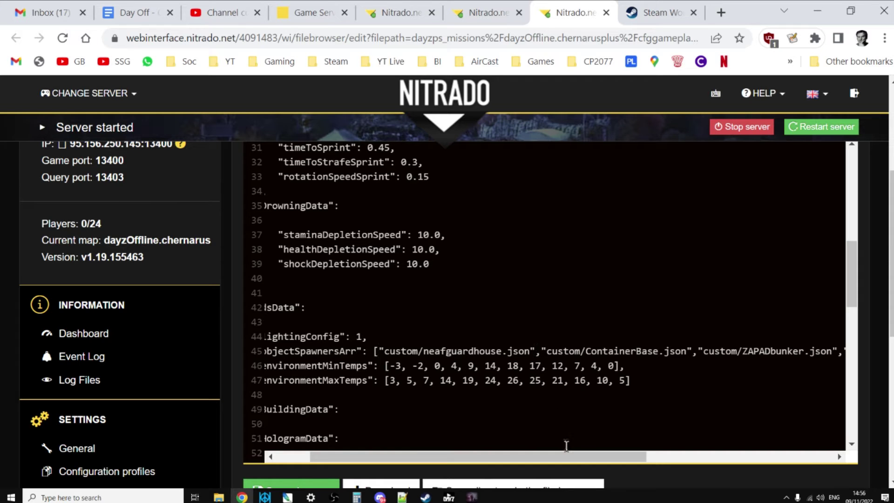
{"action": "mouse_move", "coordinate": [577, 457]}
{"action": "left_mouse_down"}
{"action": "mouse_move", "coordinate": [645, 456]}
{"action": "mouse_move", "coordinate": [591, 456]}
{"action": "left_mouse_up"}
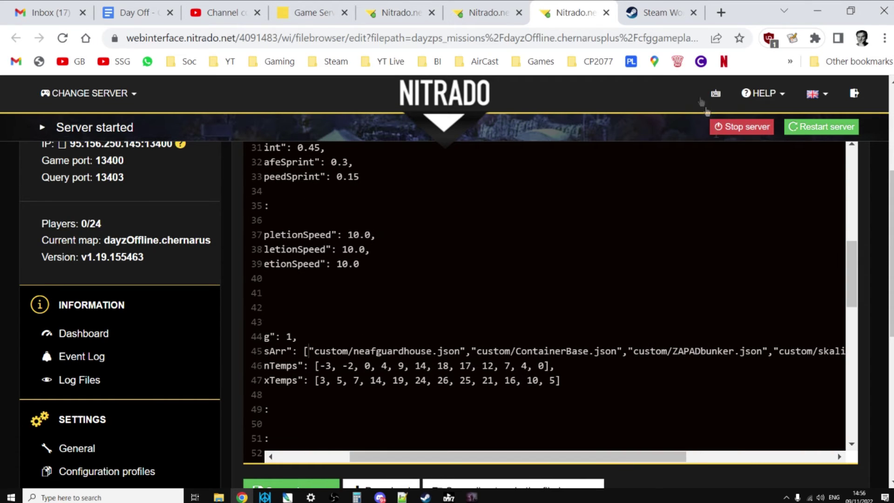
Open the BI 'Validate XML files' bookmark in a new tab.
{"action": "left_click", "coordinate": [721, 12]}
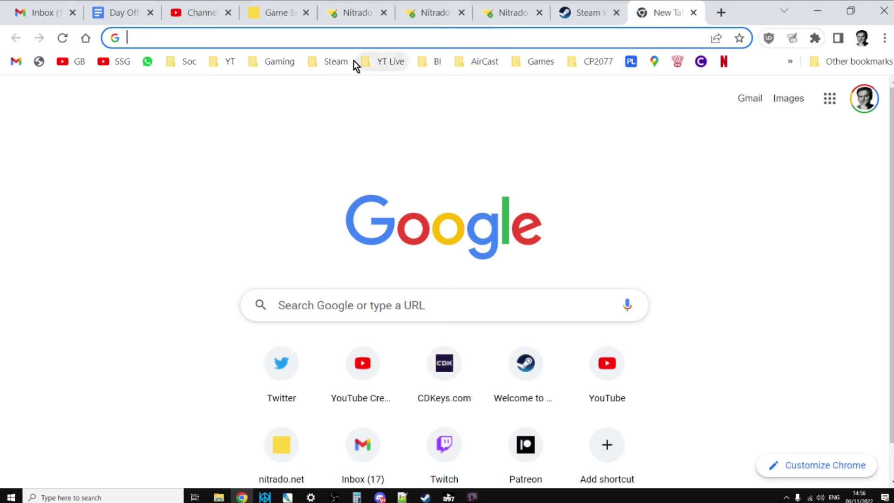
{"action": "left_click", "coordinate": [436, 62]}
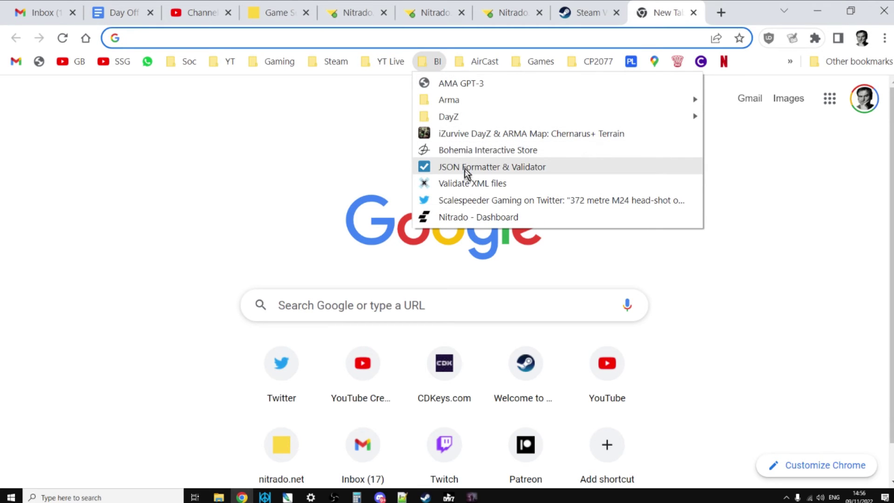
{"action": "left_click", "coordinate": [461, 184]}
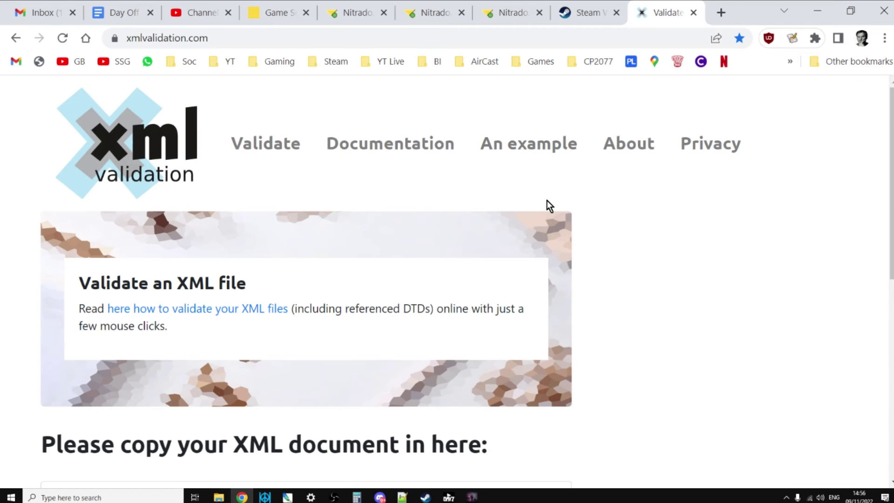
Open the BI 'JSON Formatter & Validator' bookmark in another new tab.
{"action": "left_click", "coordinate": [722, 12]}
{"action": "left_click", "coordinate": [433, 61]}
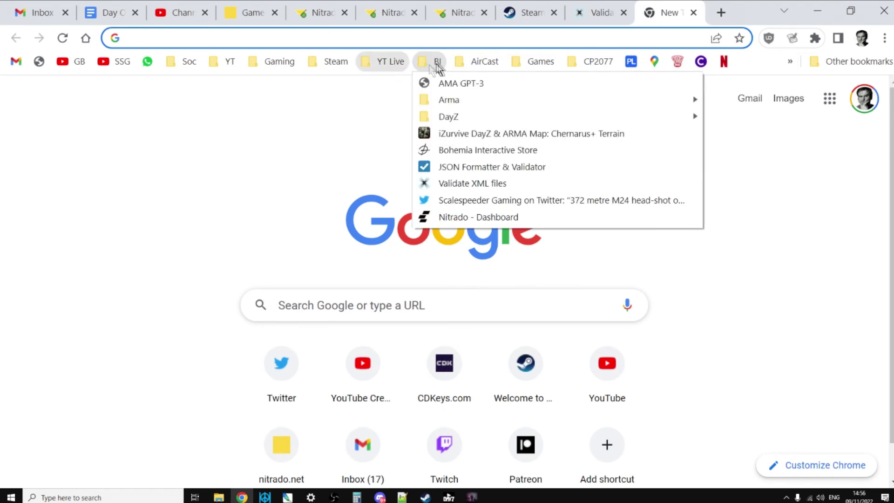
{"action": "left_click", "coordinate": [422, 166]}
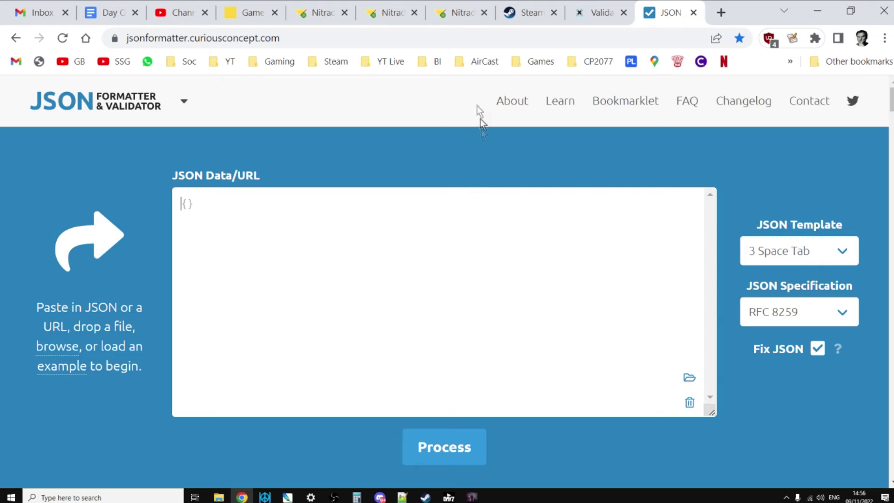
{"action": "left_click", "coordinate": [455, 12]}
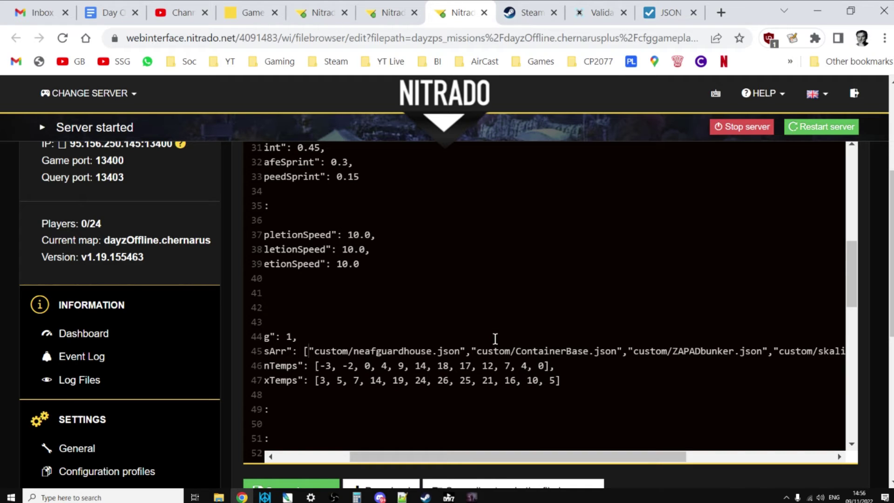
Check line 45's objectSpawnersArr now begins with custom/neafguardhouse.json, then custom/ContainerBase.json.
{"action": "left_click_drag", "start_coordinate": [443, 459], "coordinate": [298, 461]}
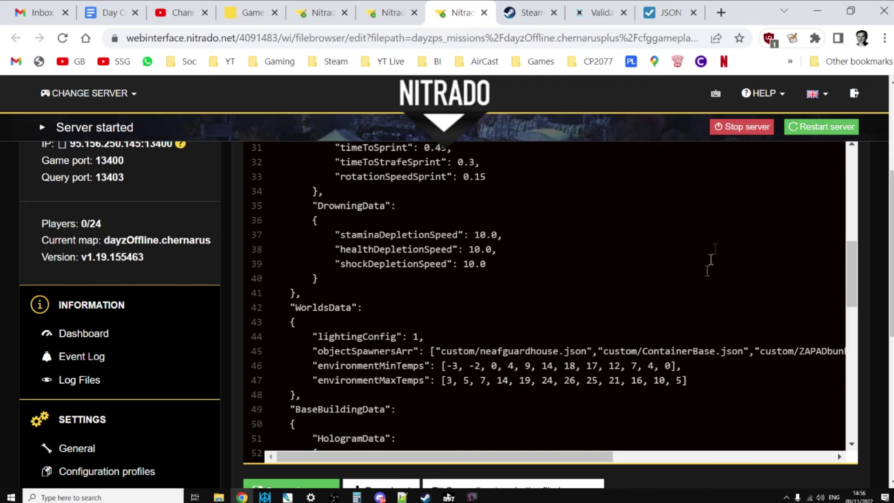
{"action": "scroll", "coordinate": [649, 329], "scroll_direction": "down", "scroll_amount": 2}
{"action": "scroll", "coordinate": [889, 270], "scroll_direction": "up", "scroll_amount": 3}
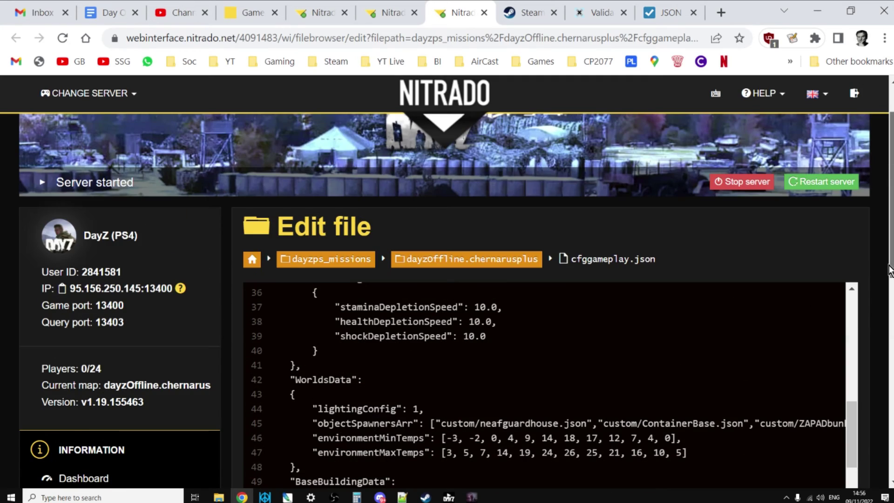
{"action": "scroll", "coordinate": [889, 270], "scroll_direction": "down", "scroll_amount": 4}
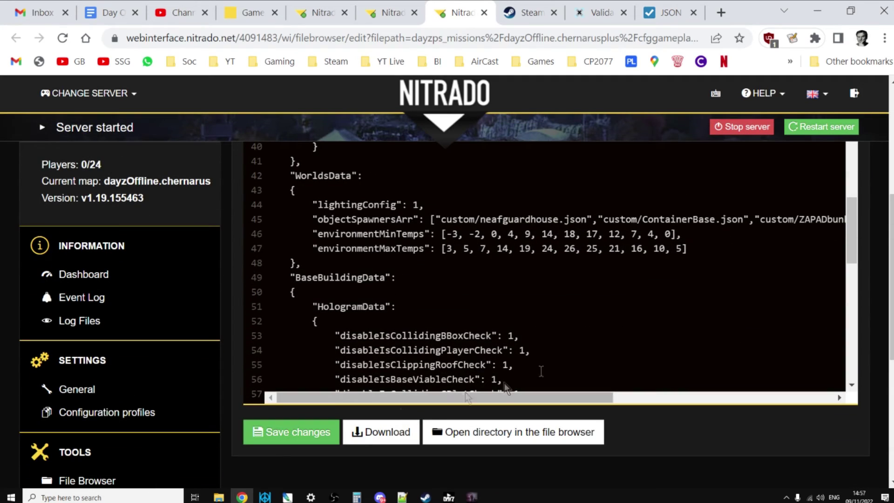
{"action": "scroll", "coordinate": [836, 208], "scroll_direction": "up", "scroll_amount": 3}
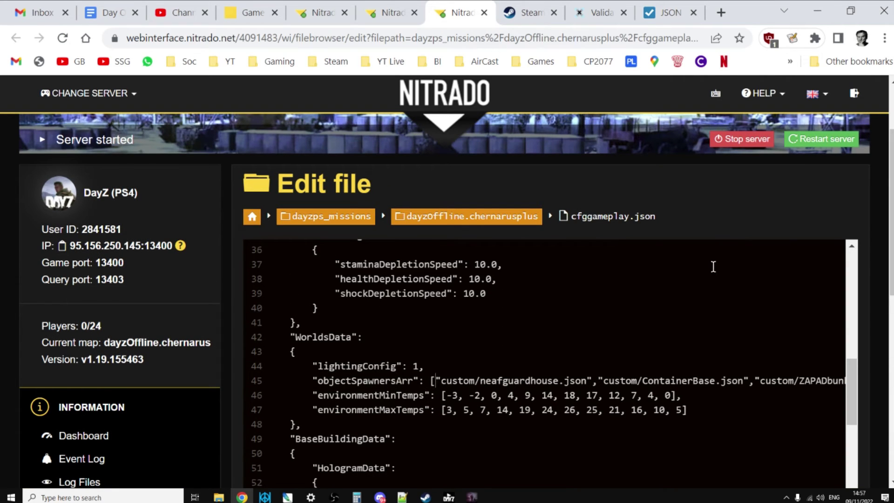
{"action": "scroll", "coordinate": [712, 269], "scroll_direction": "down", "scroll_amount": 2}
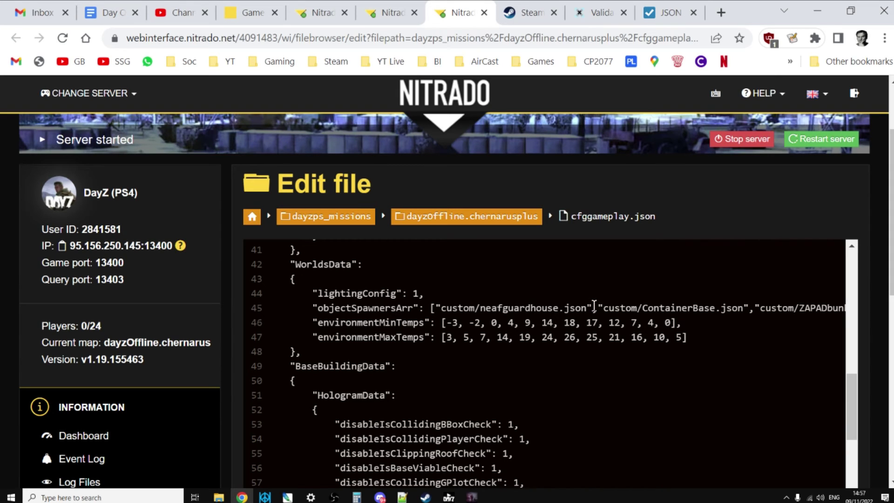
{"action": "right_click", "coordinate": [597, 311]}
{"action": "left_click", "coordinate": [587, 310]}
{"action": "left_click_drag", "start_coordinate": [480, 310], "coordinate": [435, 312]}
{"action": "left_click", "coordinate": [480, 309]}
{"action": "left_click", "coordinate": [383, 13]}
Refresh the custom folder listing and go up to the dayzOffline.chernarusplus folder.
{"action": "scroll", "coordinate": [479, 151], "scroll_direction": "up", "scroll_amount": 5}
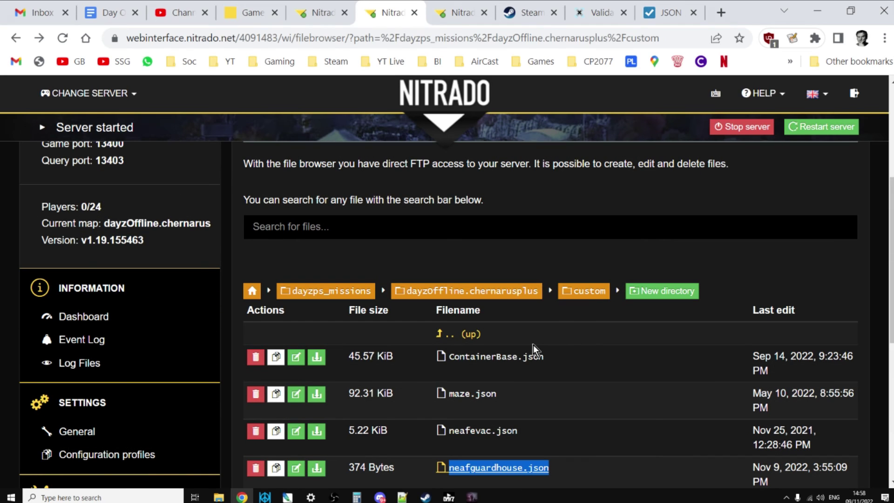
{"action": "left_click", "coordinate": [587, 297]}
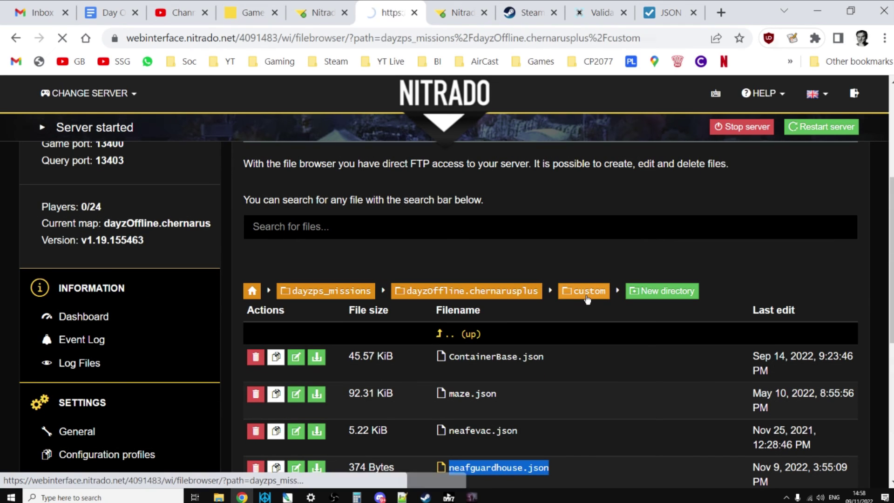
{"action": "left_click", "coordinate": [503, 289]}
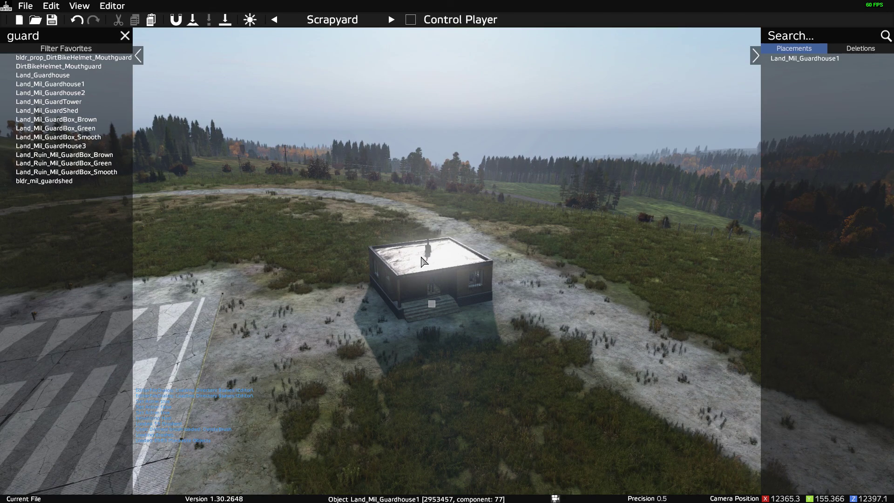
Fly the camera back and up until the guardhouse looks small within the Scrapyard landscape.
{"action": "key", "text": "s"}
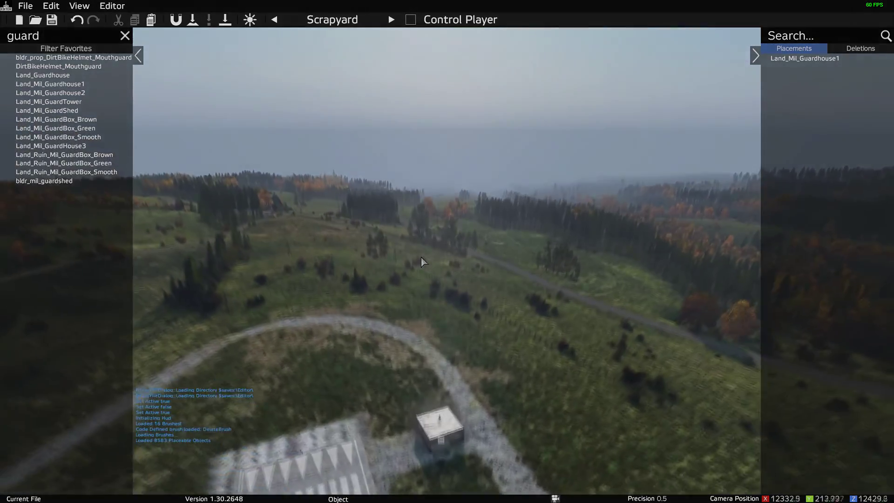